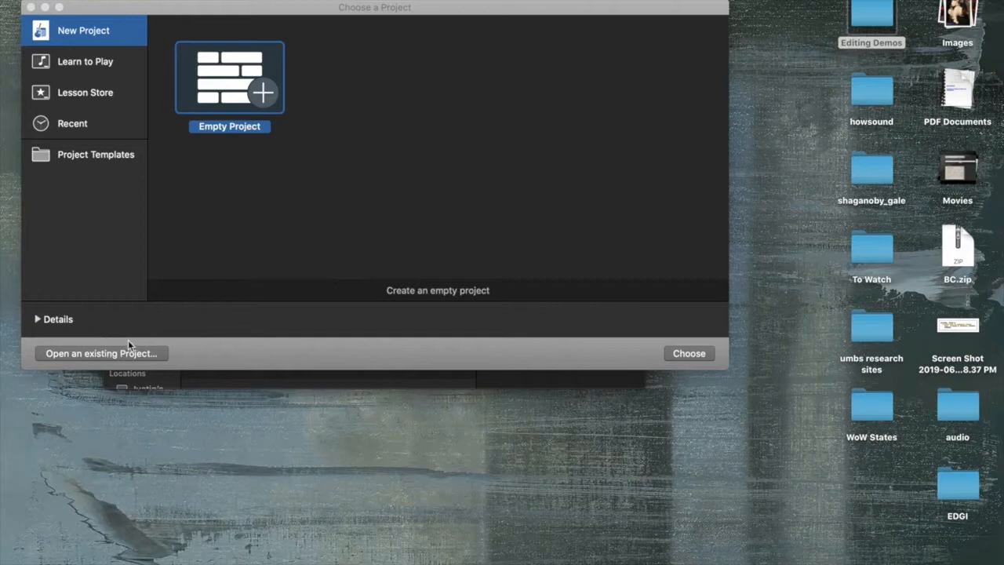
Create an empty project and choose the microphone or line input Audio track type.
{"action": "left_click", "coordinate": [247, 96]}
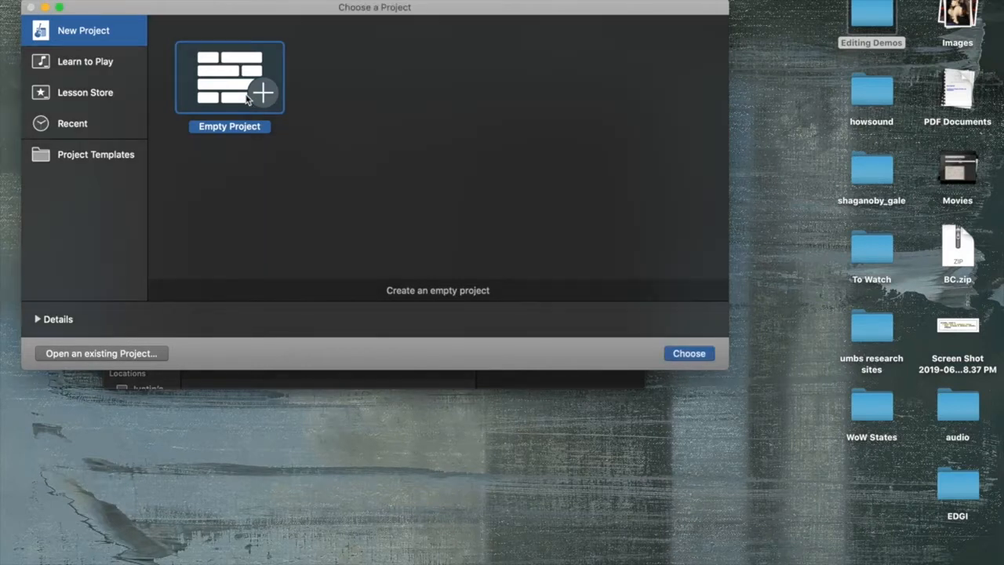
{"action": "double_click", "coordinate": [247, 96]}
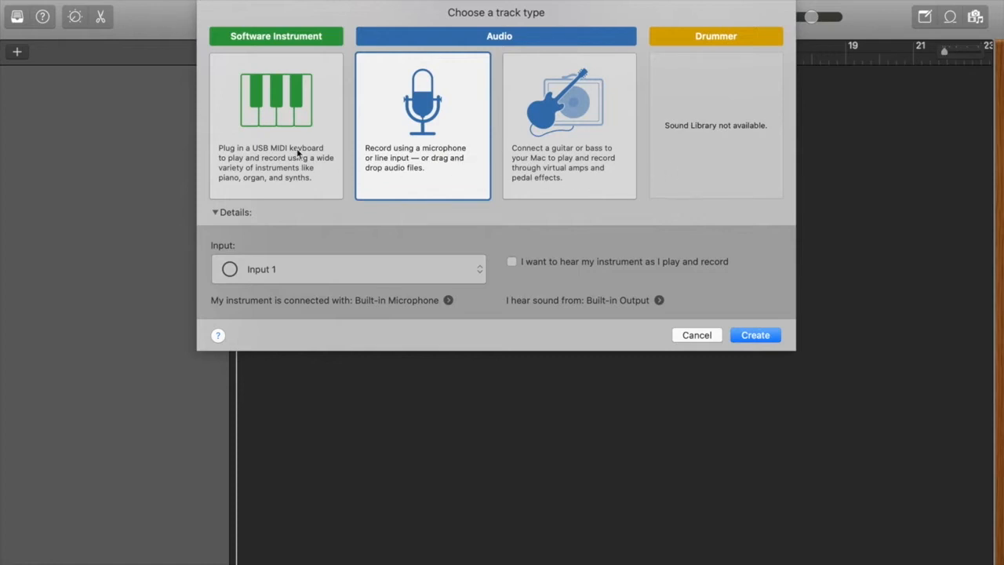
{"action": "left_click", "coordinate": [292, 133]}
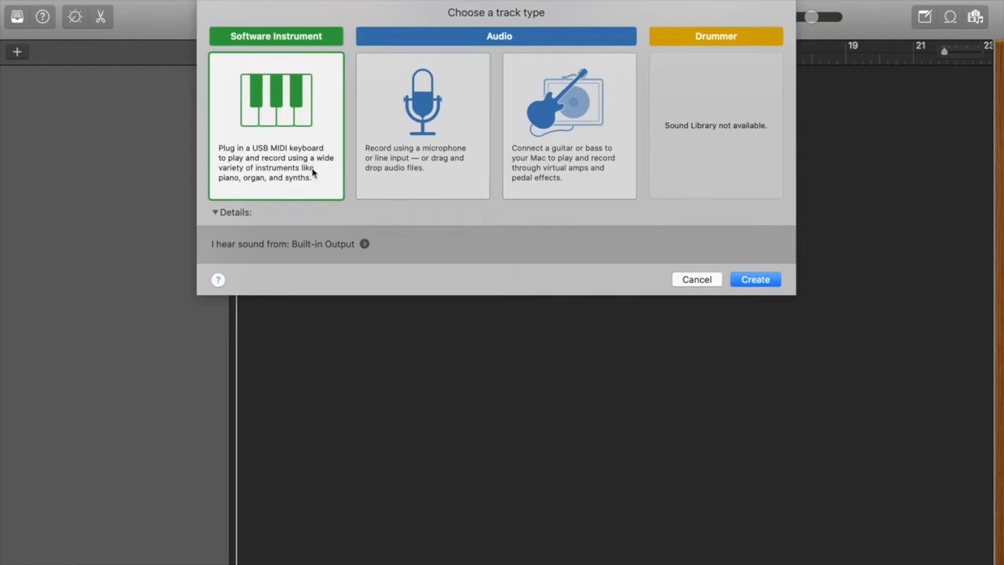
{"action": "left_click", "coordinate": [410, 135]}
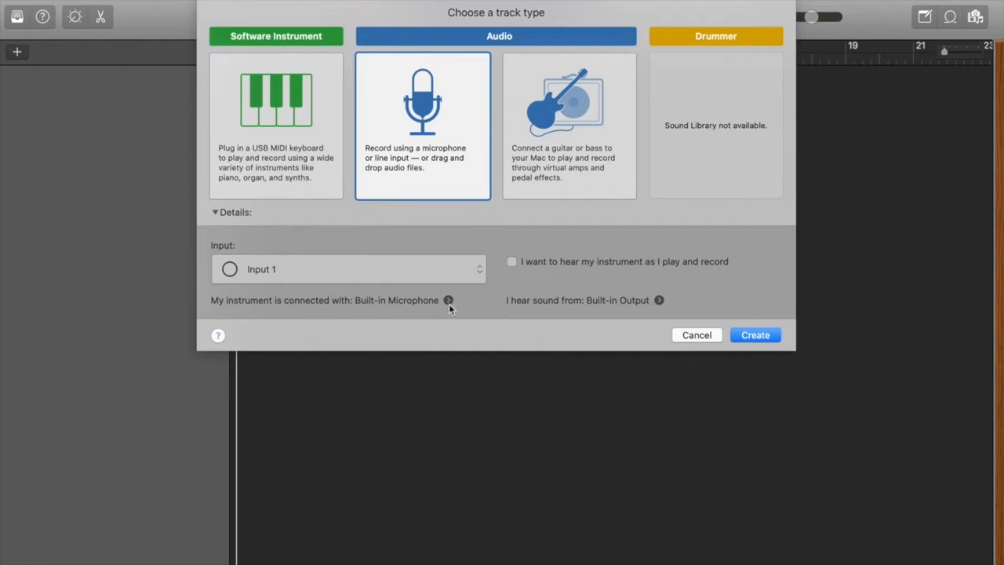
Check the output and input device choices, keep both on System Setting, and create the microphone audio track.
{"action": "mouse_move", "coordinate": [450, 308]}
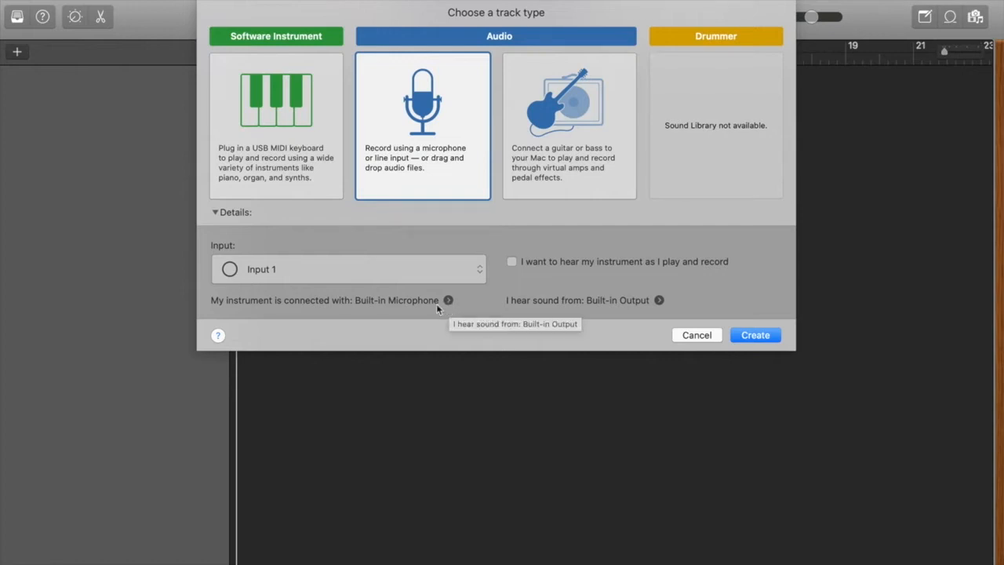
{"action": "left_click", "coordinate": [437, 306]}
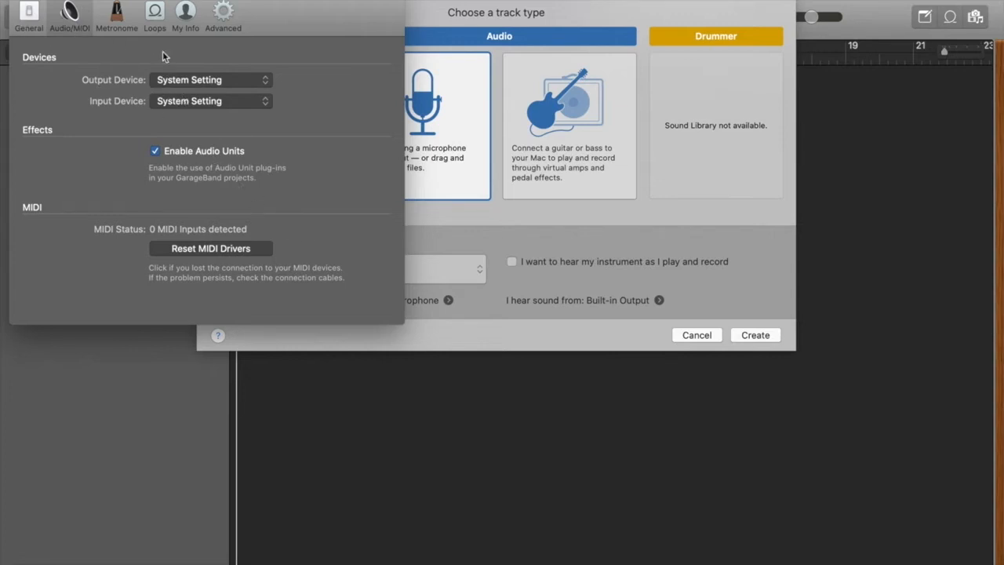
{"action": "left_click", "coordinate": [199, 81]}
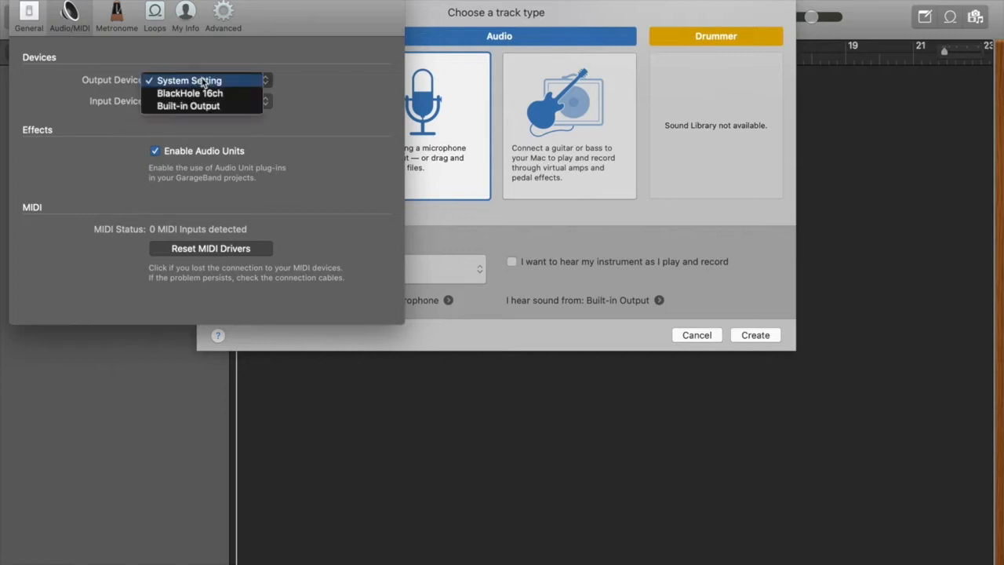
{"action": "left_click", "coordinate": [206, 81]}
{"action": "left_click", "coordinate": [201, 101]}
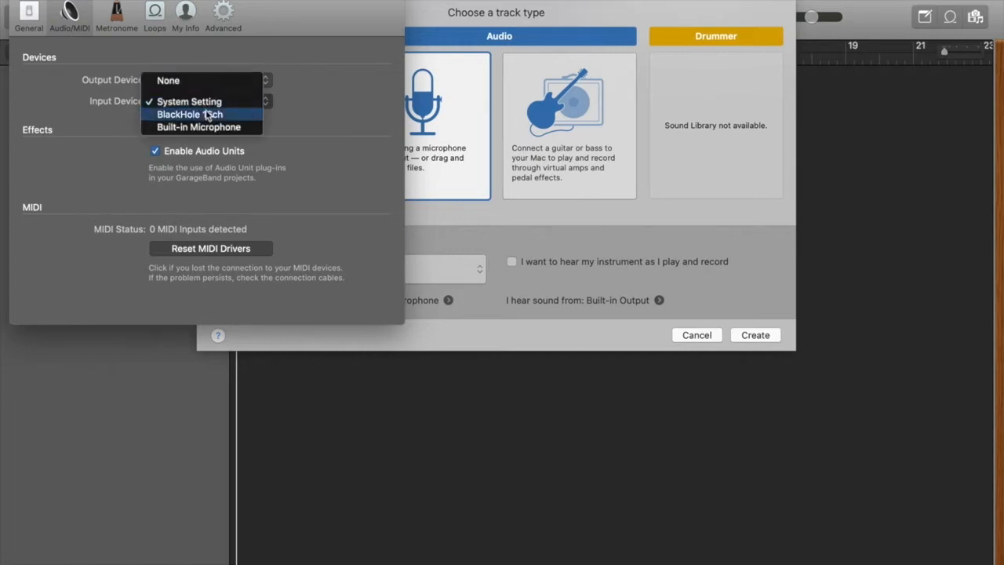
{"action": "left_click", "coordinate": [208, 56]}
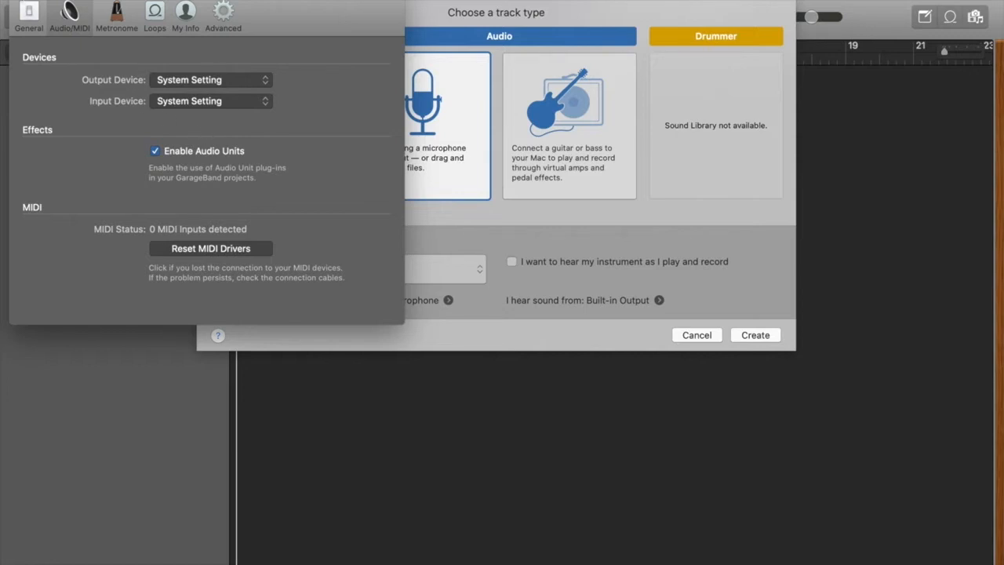
{"action": "left_click", "coordinate": [19, 0]}
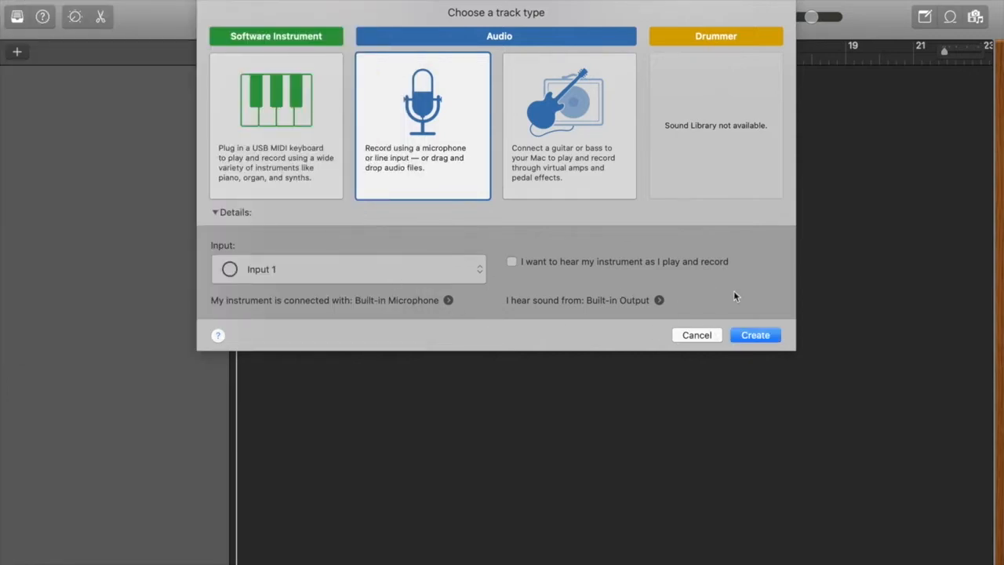
{"action": "left_click", "coordinate": [755, 335]}
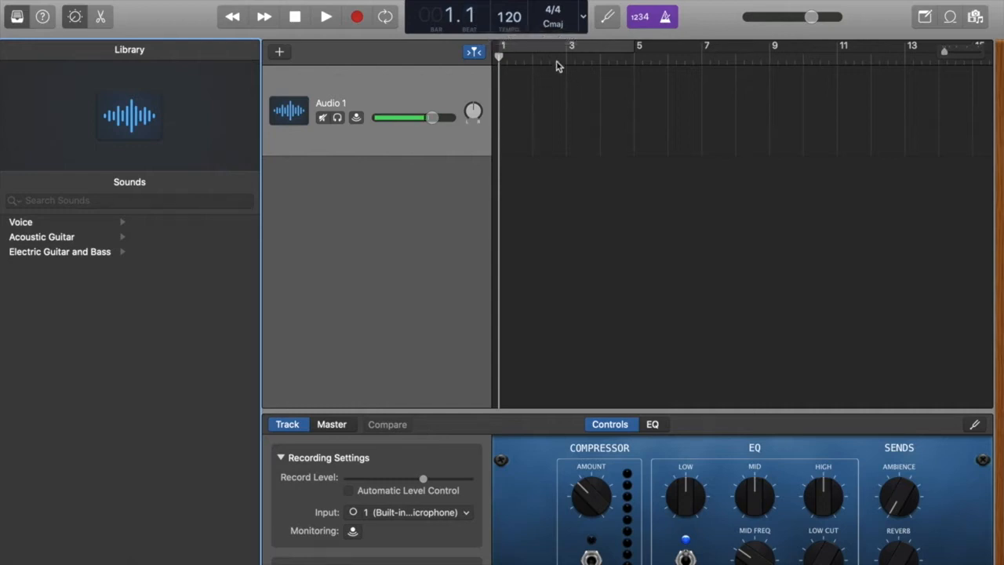
Switch the project display to Time and turn off both the count-in and the metronome.
{"action": "left_click", "coordinate": [584, 17]}
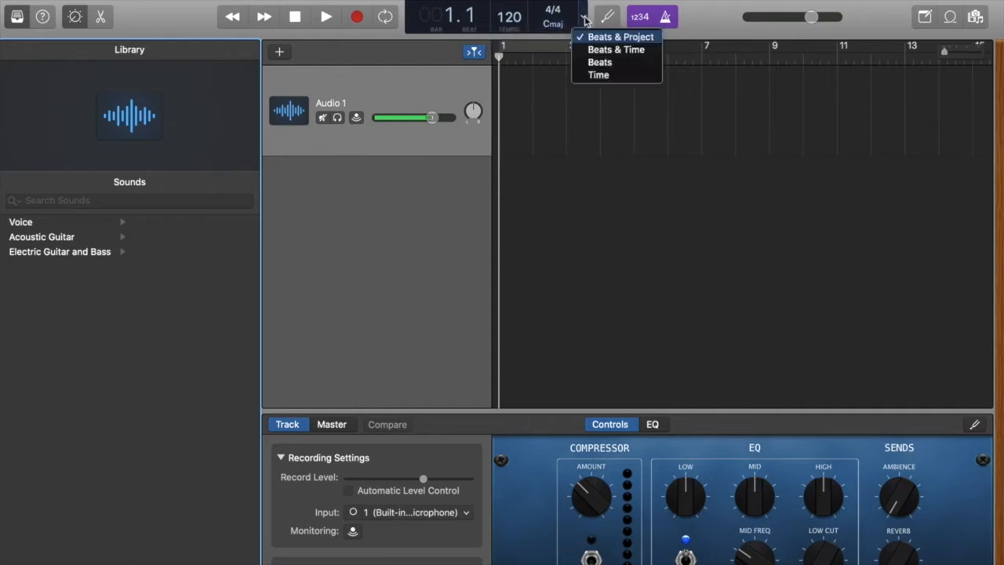
{"action": "left_click", "coordinate": [610, 75]}
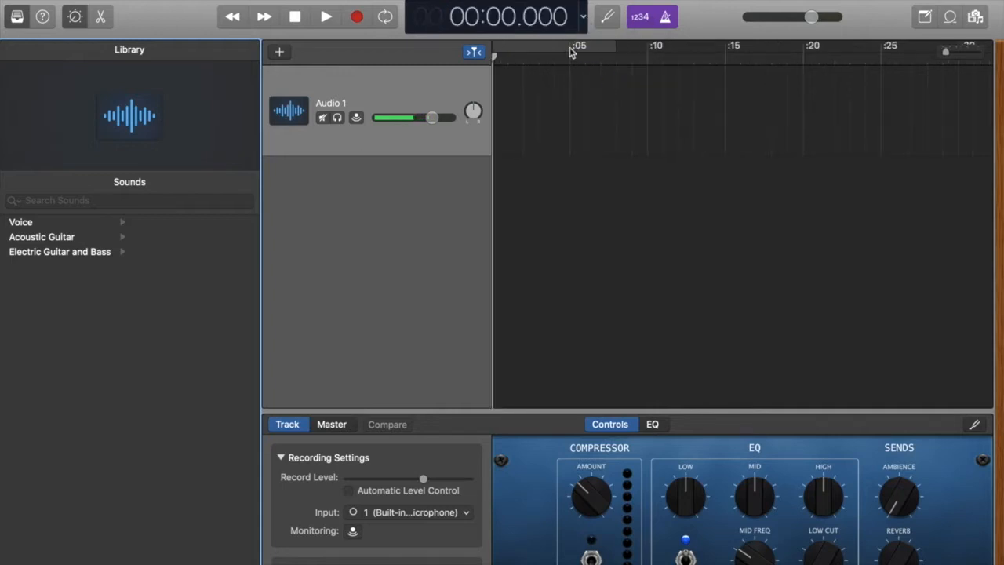
{"action": "left_click", "coordinate": [641, 18]}
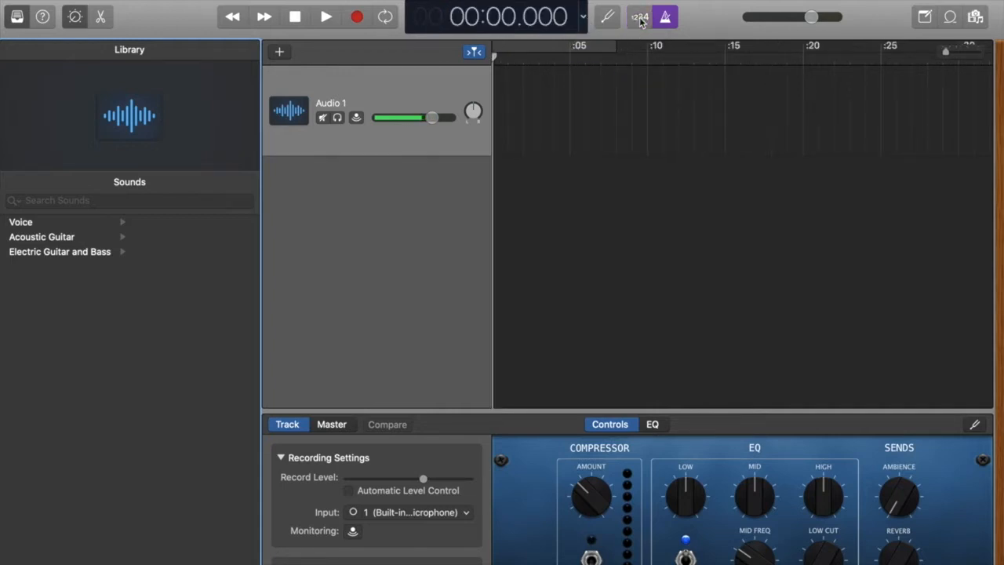
{"action": "left_click", "coordinate": [664, 17]}
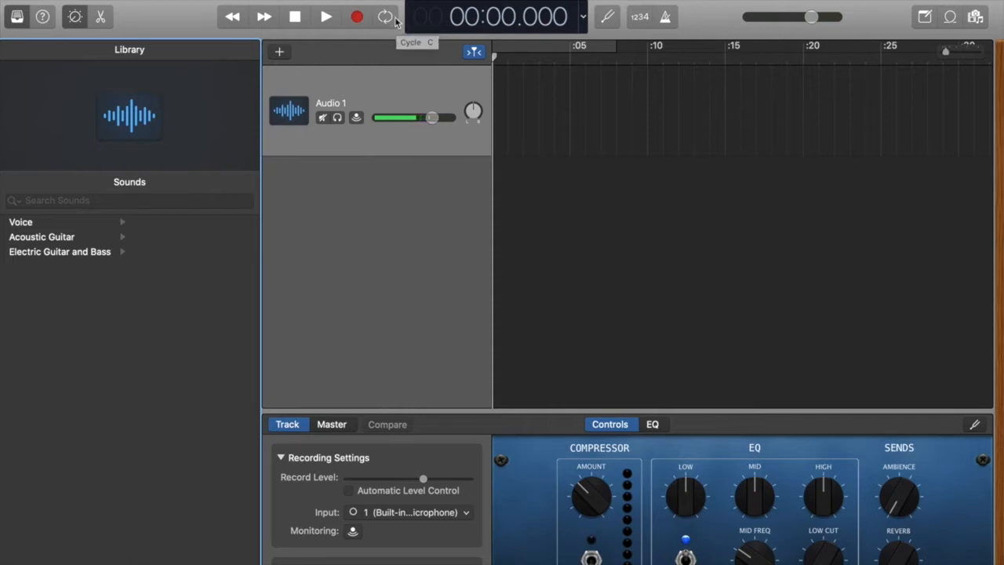
Hide the Library and record about 64 seconds of microphone audio on Audio 1 while raising the track volume slightly.
{"action": "left_click_drag", "start_coordinate": [261, 262], "coordinate": [89, 242]}
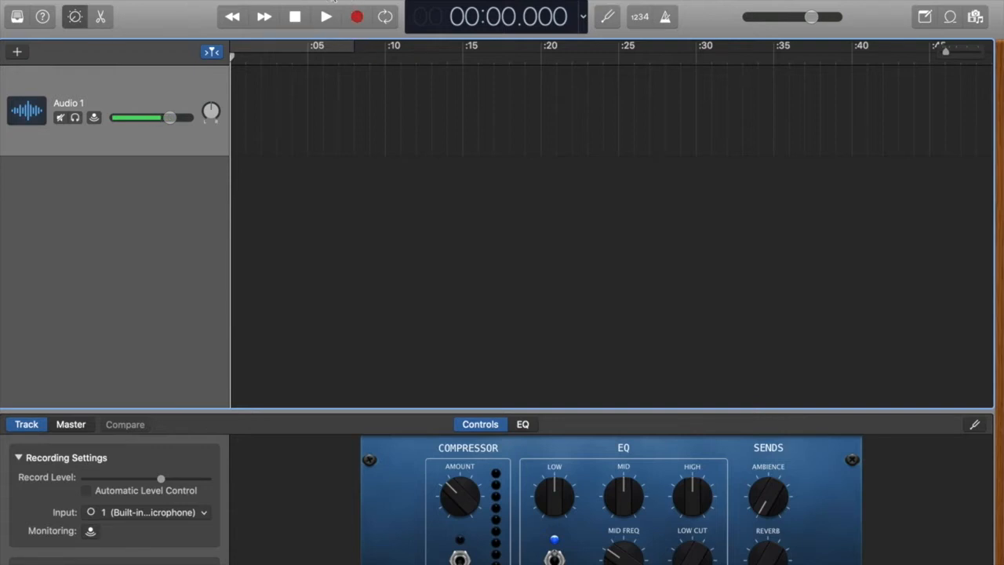
{"action": "left_click", "coordinate": [359, 17]}
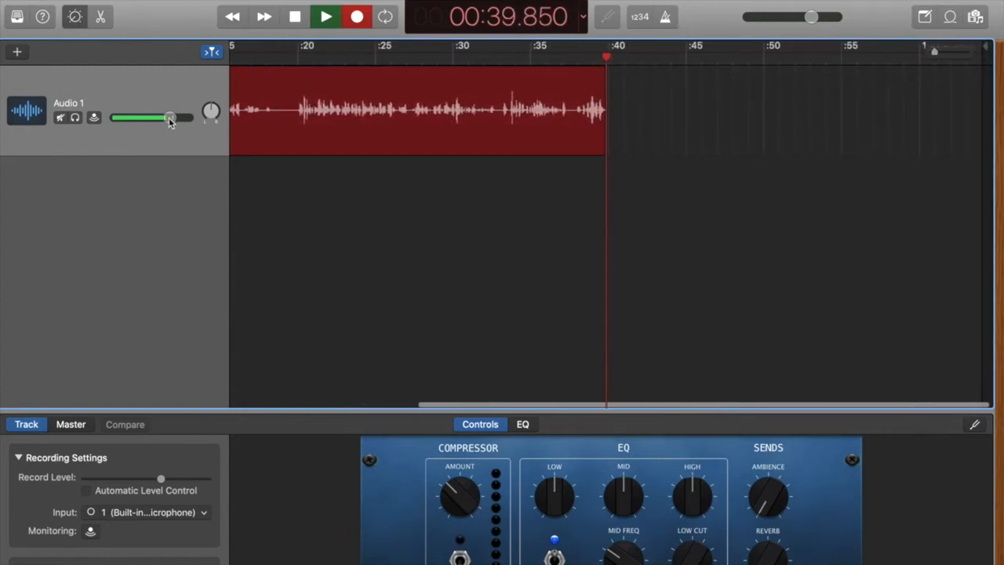
{"action": "left_click_drag", "start_coordinate": [168, 117], "coordinate": [193, 144]}
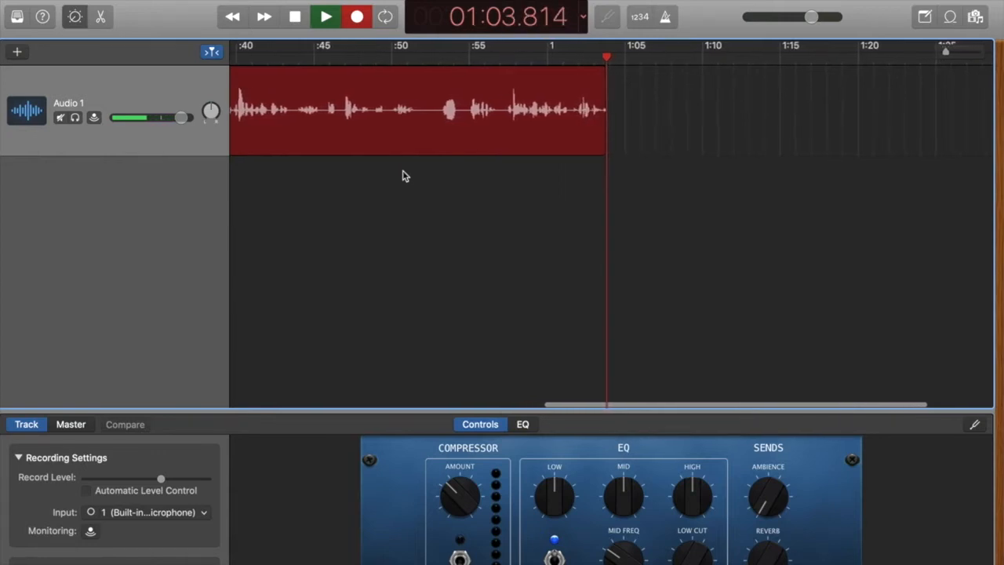
{"action": "key", "text": "space"}
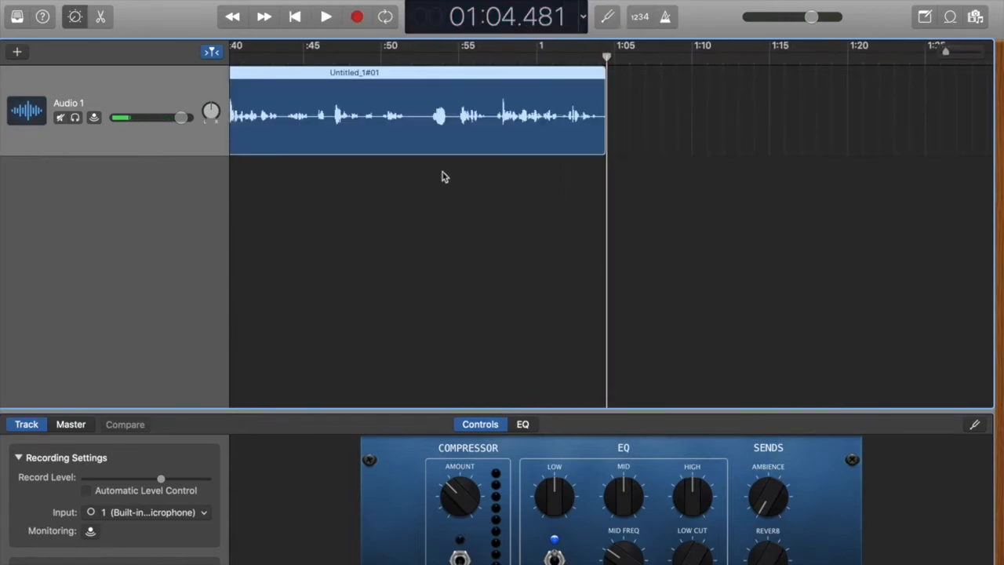
Trim the recorded region's start to about 0:19 and its end to about 0:44.
{"action": "key", "text": "super+Left"}
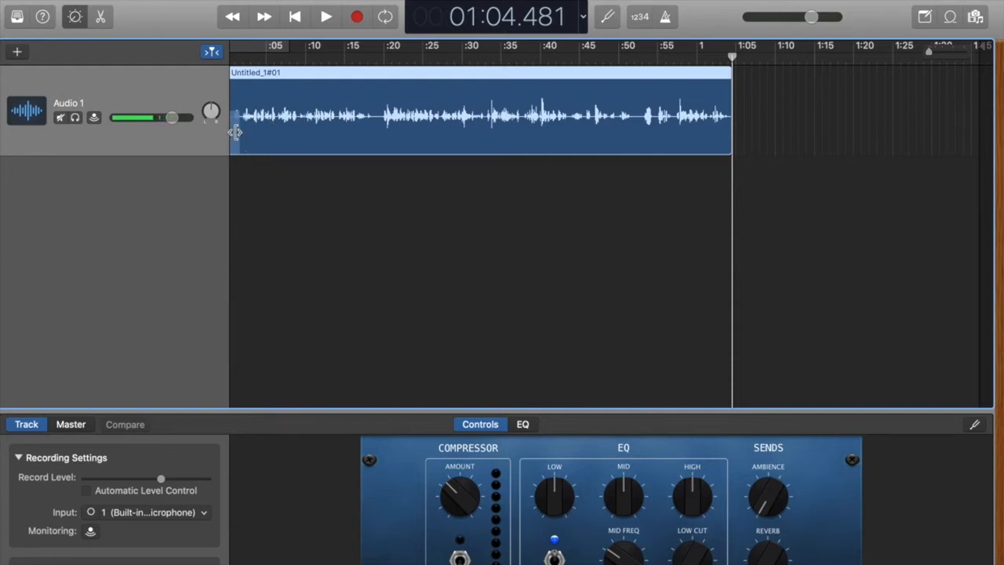
{"action": "left_click_drag", "start_coordinate": [236, 131], "coordinate": [397, 131]}
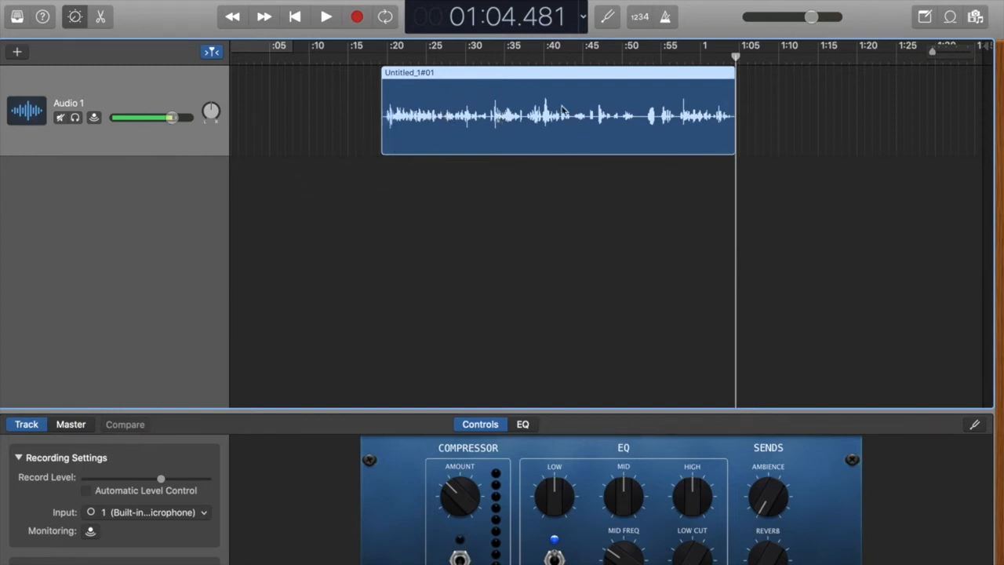
{"action": "left_click_drag", "start_coordinate": [731, 134], "coordinate": [570, 134]}
Play back about ten seconds of the trimmed region from its start at about 0:19.
{"action": "left_click", "coordinate": [383, 60]}
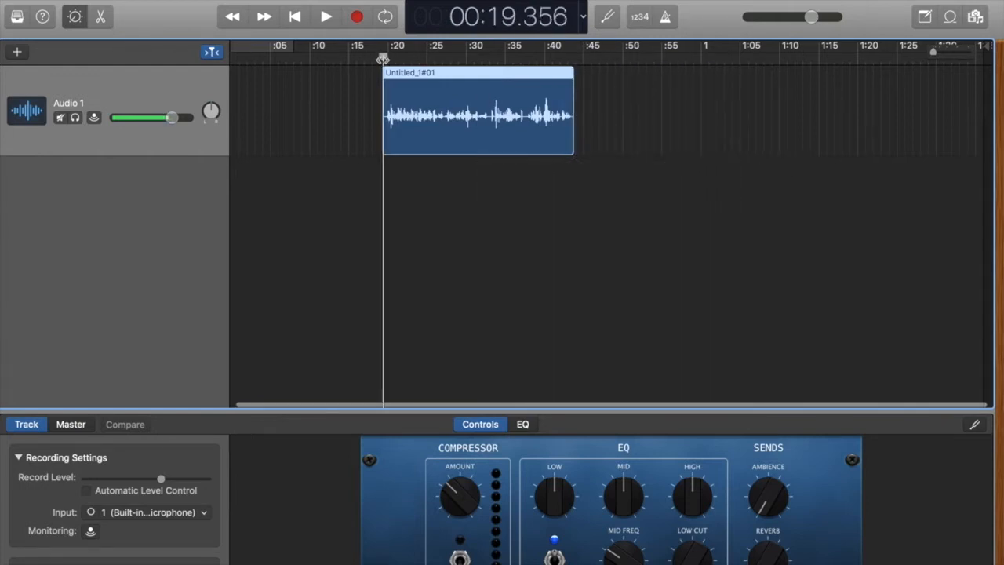
{"action": "key", "text": "space"}
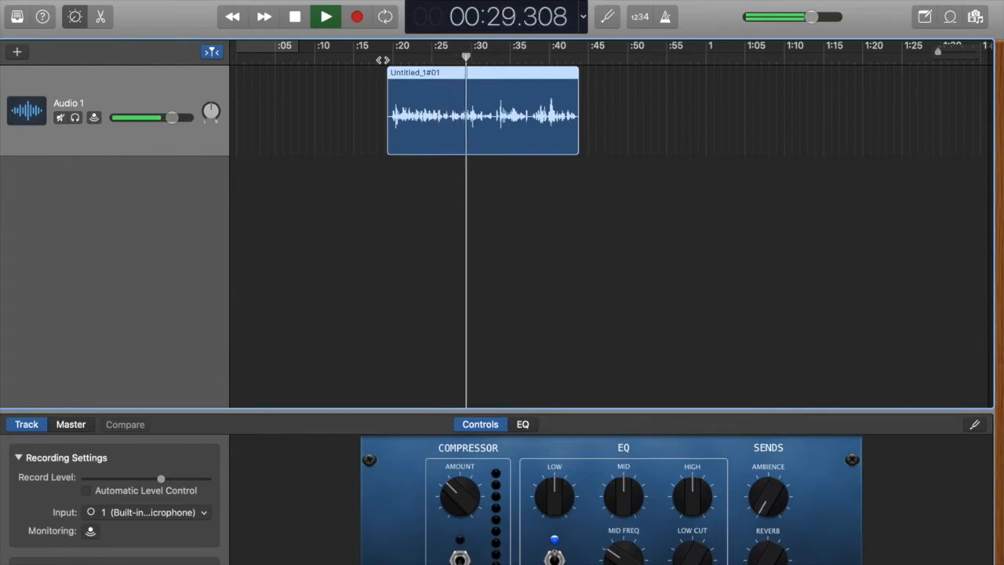
{"action": "key", "text": "space"}
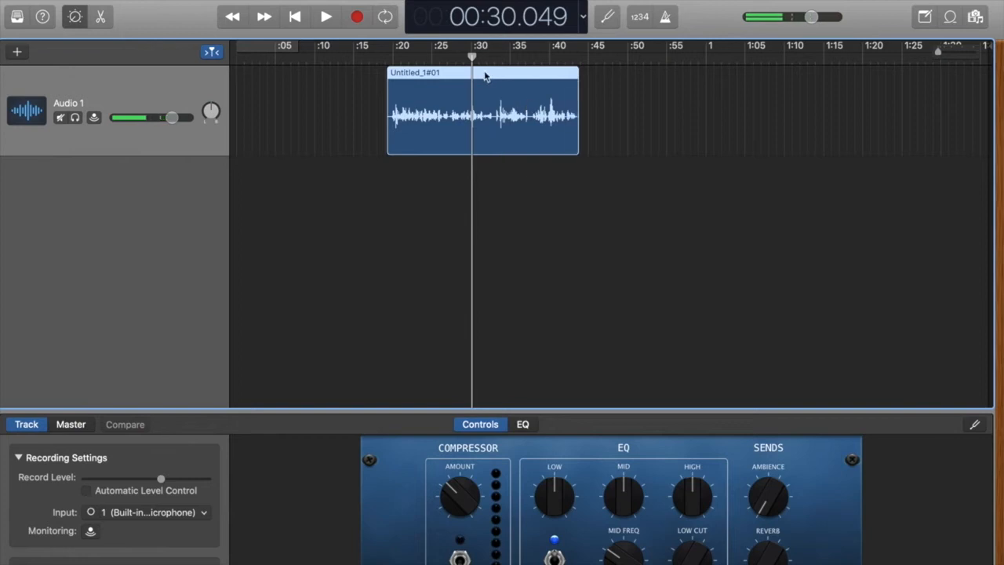
Move the region to start at about 0:41 and extend both its edges back out to the full recording.
{"action": "left_click_drag", "start_coordinate": [491, 79], "coordinate": [652, 86]}
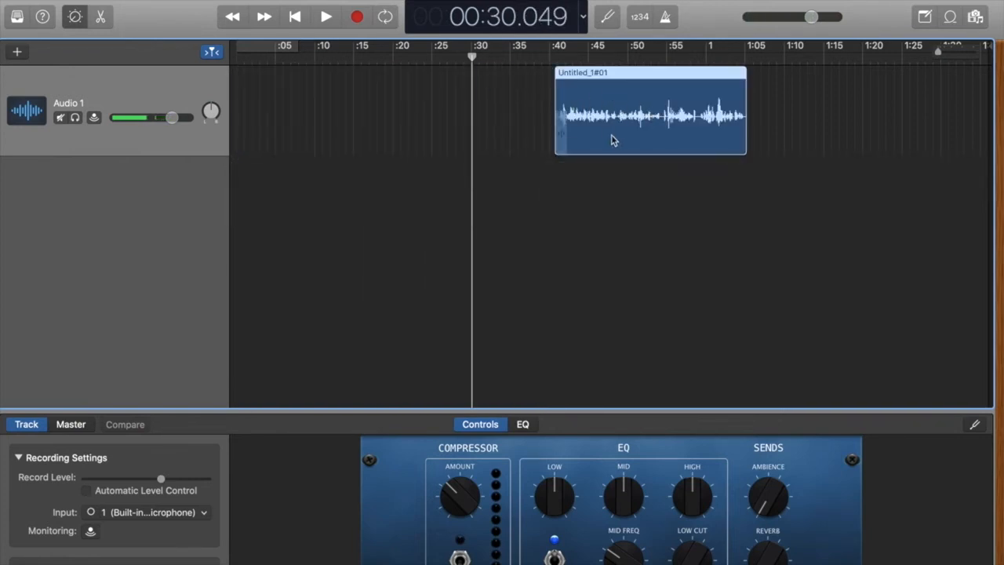
{"action": "left_click_drag", "start_coordinate": [558, 135], "coordinate": [403, 142]}
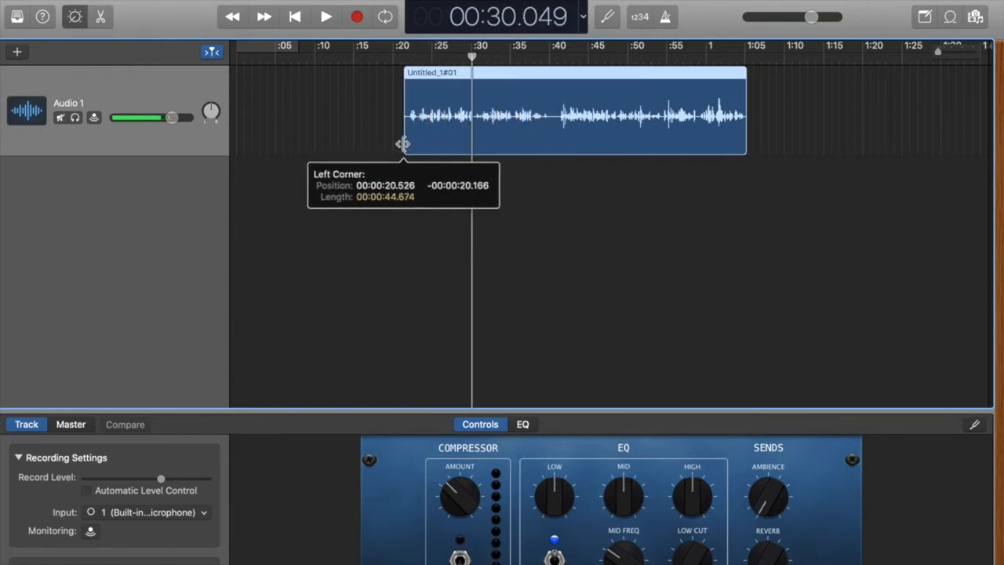
{"action": "left_click_drag", "start_coordinate": [743, 137], "coordinate": [948, 157]}
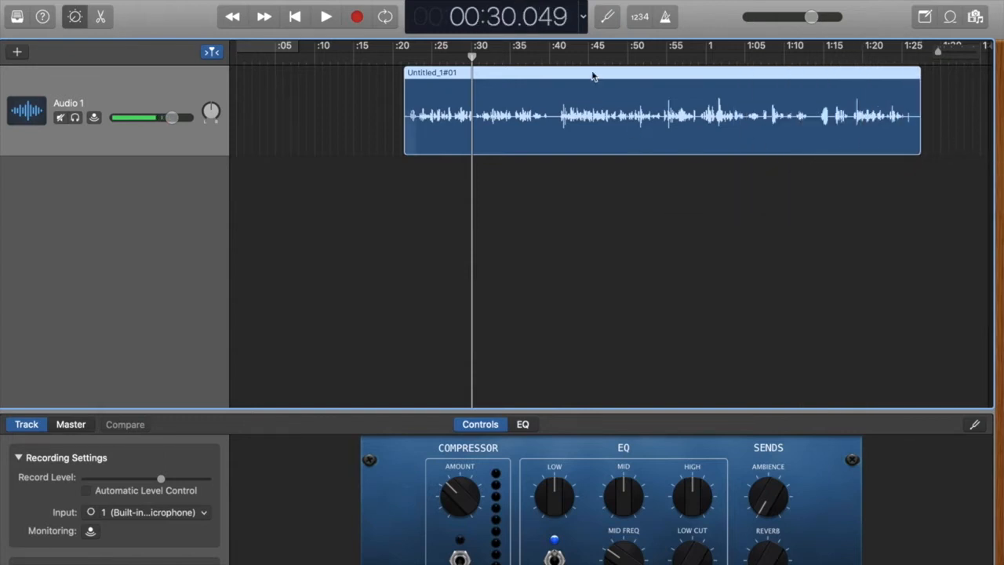
Split the region at 0:40.513 and move its first piece to start at about 0:06.
{"action": "left_click", "coordinate": [553, 61]}
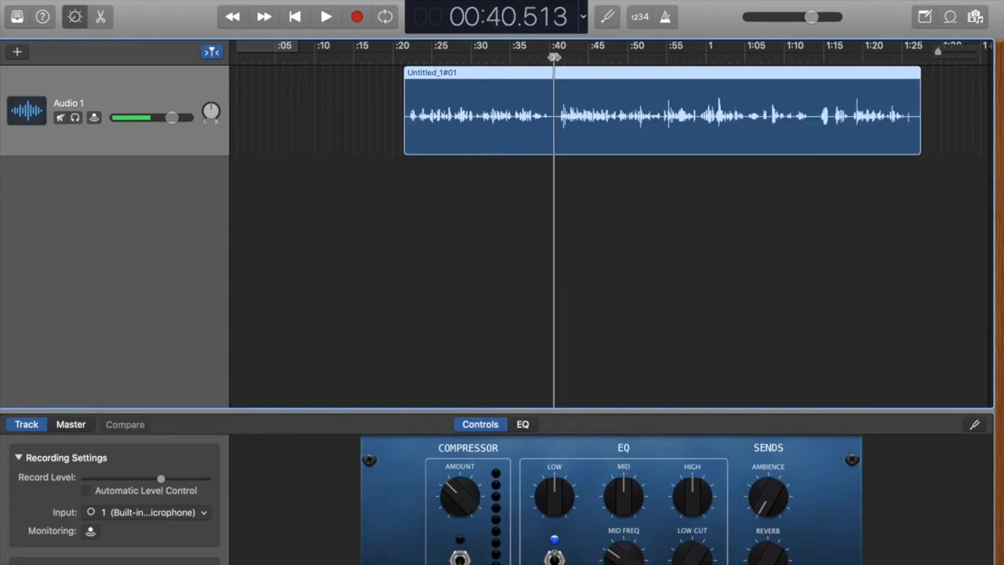
{"action": "left_click", "coordinate": [135, 0]}
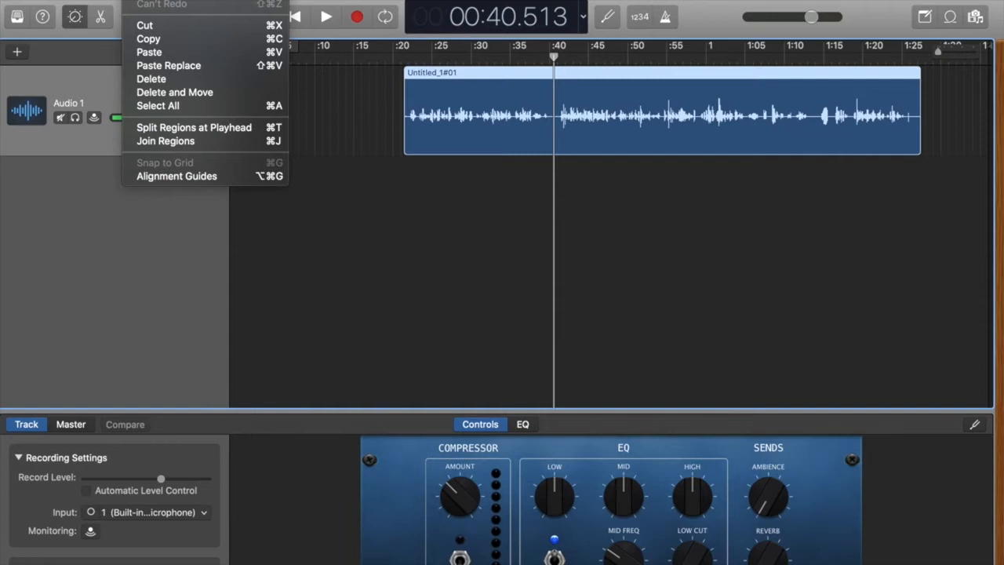
{"action": "left_click", "coordinate": [413, 172]}
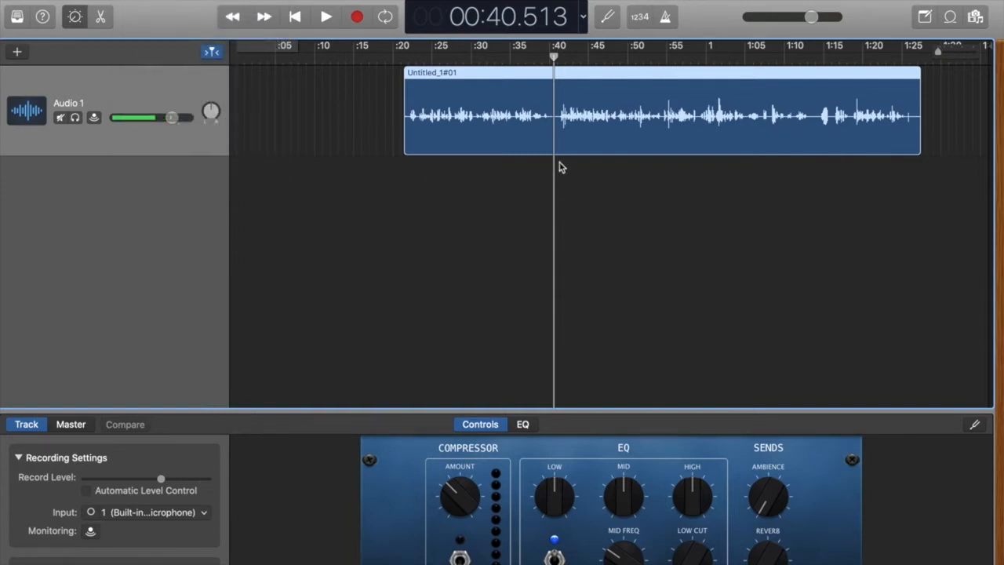
{"action": "key", "text": "super+t"}
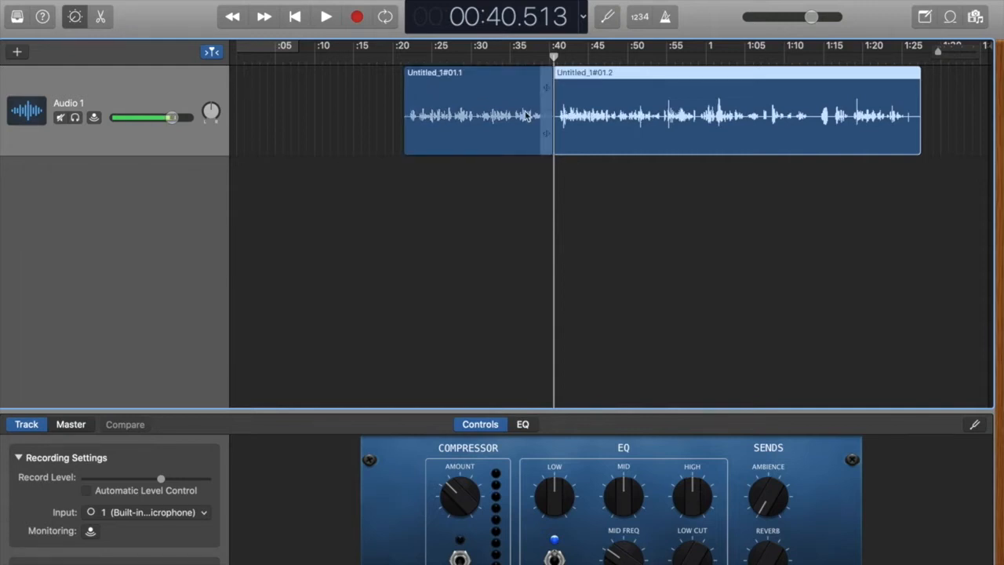
{"action": "left_click", "coordinate": [502, 86]}
{"action": "double_click", "coordinate": [481, 97]}
{"action": "left_click_drag", "start_coordinate": [480, 96], "coordinate": [361, 97]}
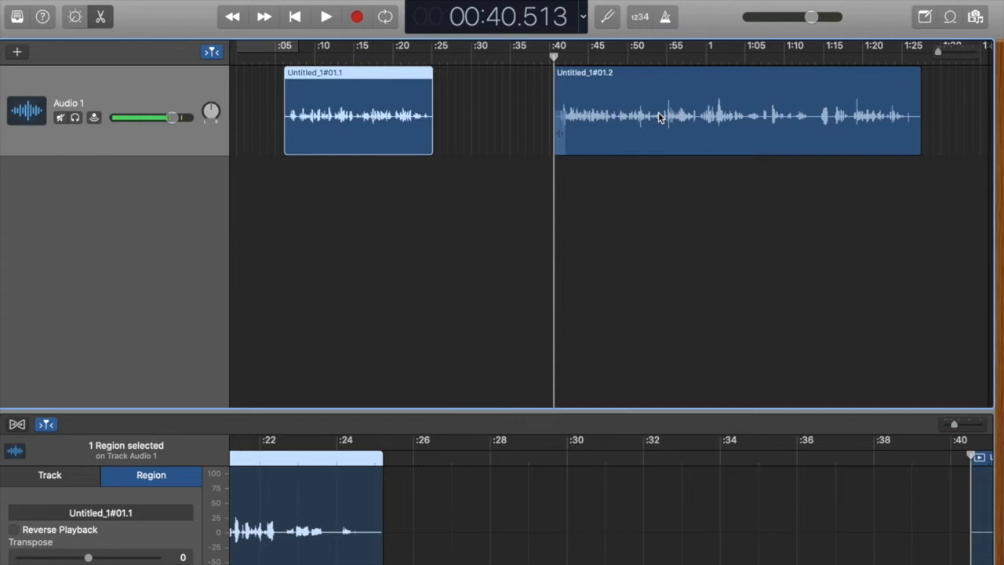
Split the second piece at 1:13.374 and shift its closing part later on the timeline.
{"action": "left_click", "coordinate": [816, 70]}
{"action": "left_click", "coordinate": [810, 55]}
{"action": "key", "text": "super+t"}
{"action": "left_click", "coordinate": [829, 87]}
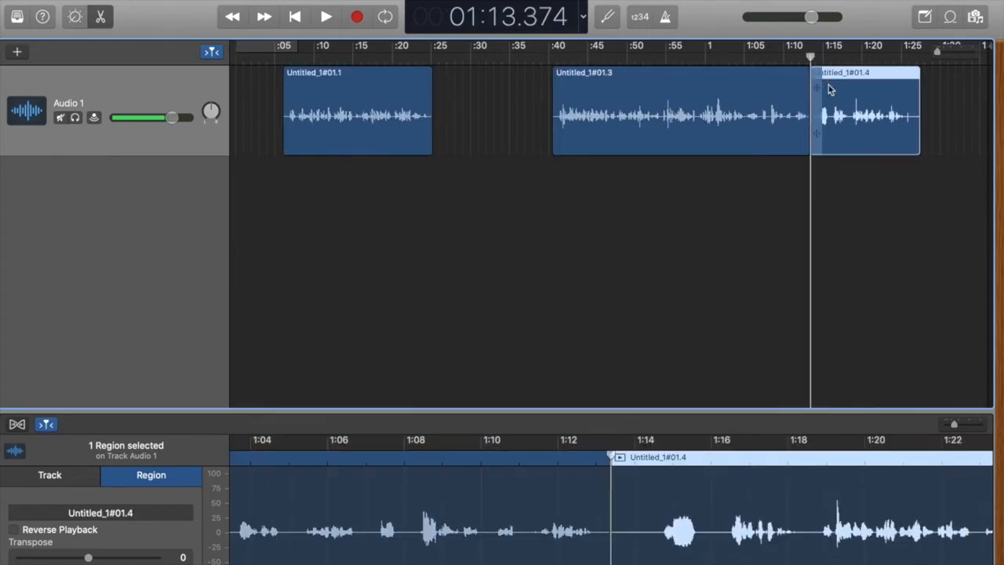
{"action": "left_click_drag", "start_coordinate": [877, 80], "coordinate": [941, 79]}
Reorder the pieces so the middle section starts near 0:00, the original opening at about 0:37 and the closing part at about 1:22.
{"action": "left_click_drag", "start_coordinate": [663, 79], "coordinate": [620, 79]}
{"action": "left_click", "coordinate": [405, 81]}
{"action": "left_click_drag", "start_coordinate": [354, 137], "coordinate": [837, 137]}
{"action": "left_click_drag", "start_coordinate": [667, 79], "coordinate": [476, 78]}
{"action": "left_click_drag", "start_coordinate": [839, 75], "coordinate": [689, 75]}
{"action": "left_click_drag", "start_coordinate": [918, 134], "coordinate": [883, 141]}
{"action": "left_click", "coordinate": [813, 224]}
{"action": "left_click_drag", "start_coordinate": [406, 90], "coordinate": [329, 85]}
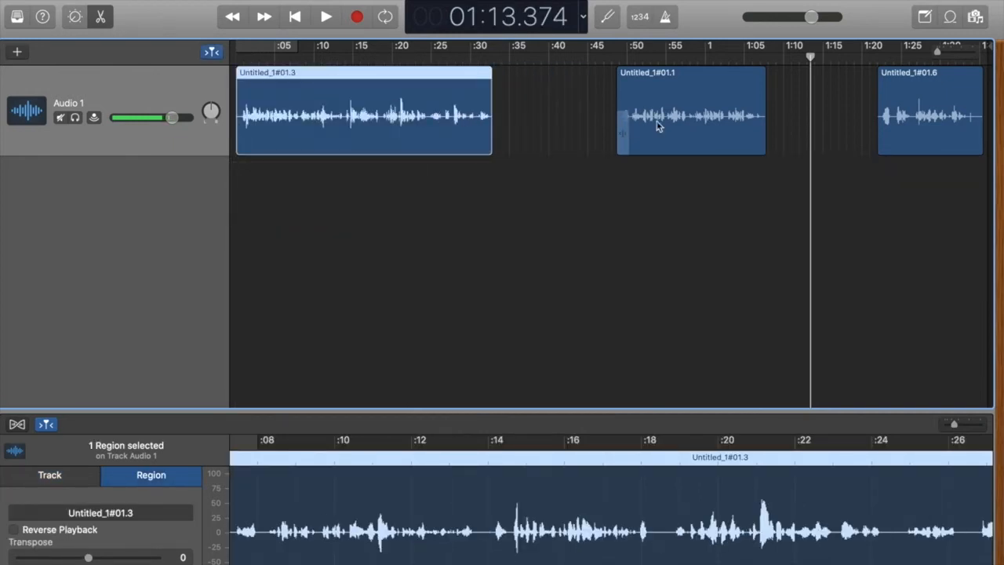
{"action": "left_click_drag", "start_coordinate": [680, 79], "coordinate": [590, 263]}
{"action": "left_click_drag", "start_coordinate": [590, 263], "coordinate": [589, 263]}
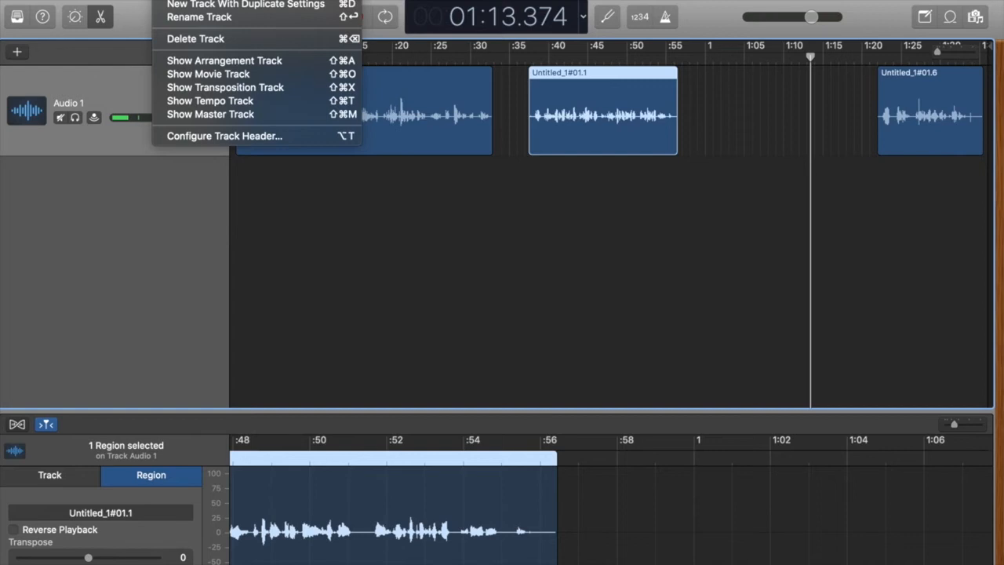
Add a second microphone audio track and move the region at about 0:37 onto it, starting at 0:00.
{"action": "left_click", "coordinate": [184, 0]}
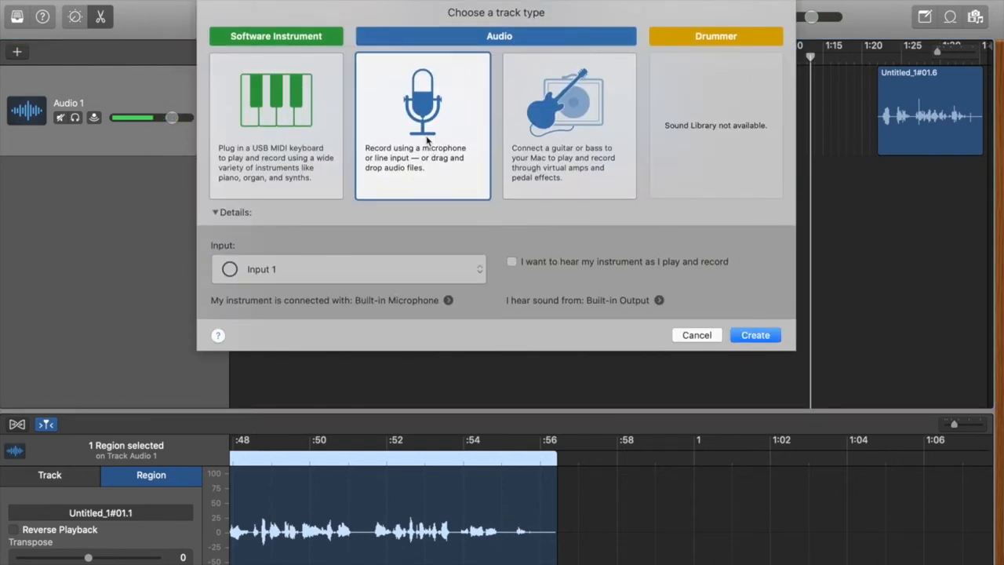
{"action": "left_click", "coordinate": [747, 336]}
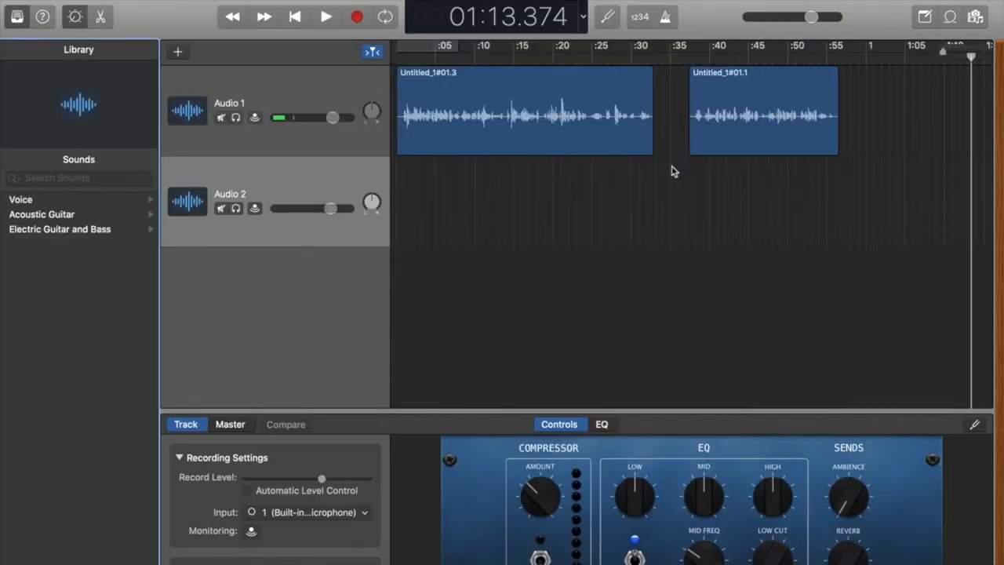
{"action": "left_click_drag", "start_coordinate": [698, 118], "coordinate": [384, 224]}
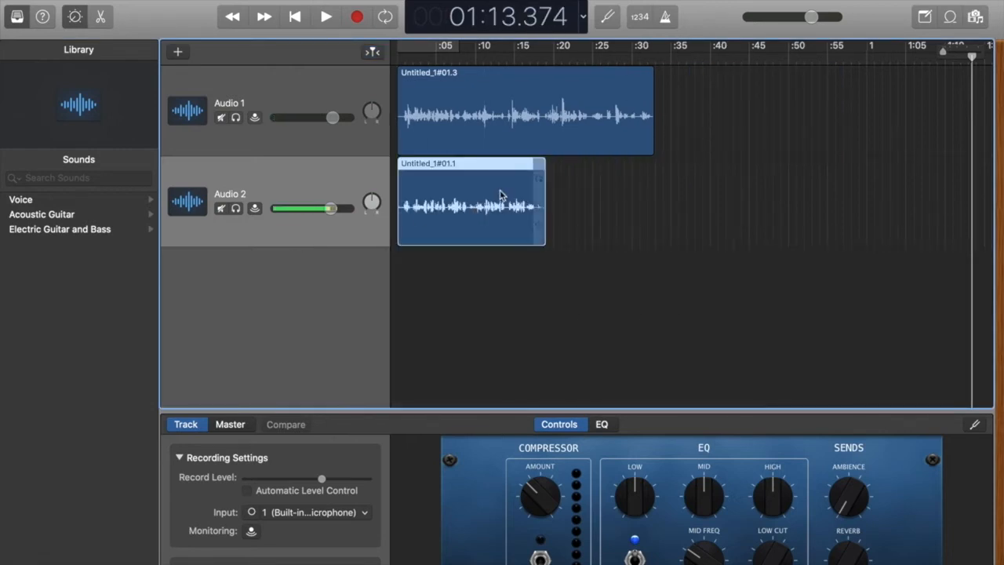
Add a third audio track and move the closing voice region onto it, starting near 0:00.
{"action": "scroll", "coordinate": [528, 224], "scroll_direction": "right", "scroll_amount": 3}
{"action": "scroll", "coordinate": [526, 224], "scroll_direction": "right", "scroll_amount": 2}
{"action": "left_click_drag", "start_coordinate": [933, 93], "coordinate": [497, 336]}
{"action": "scroll", "coordinate": [439, 333], "scroll_direction": "left", "scroll_amount": 3}
{"action": "right_click", "coordinate": [365, 328]}
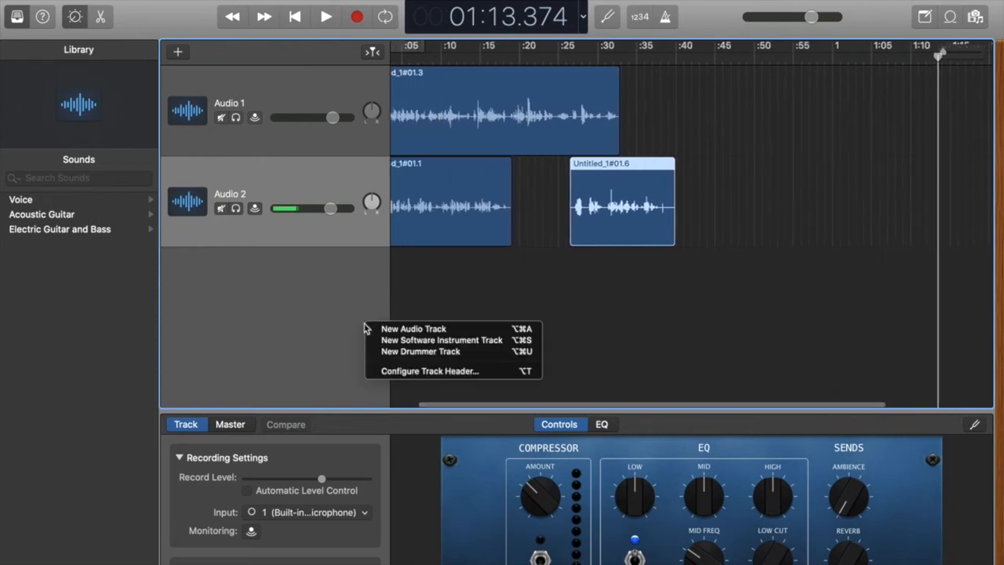
{"action": "left_click", "coordinate": [320, 283]}
{"action": "right_click", "coordinate": [308, 272]}
{"action": "left_click", "coordinate": [345, 271]}
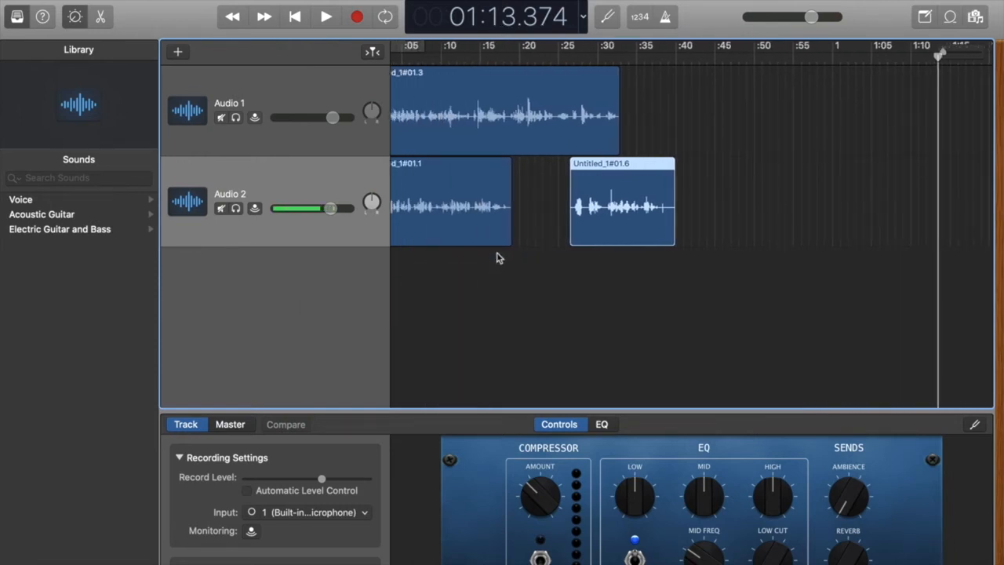
{"action": "left_click_drag", "start_coordinate": [621, 165], "coordinate": [414, 255]}
Stagger the voice regions by starting the Audio 2 one at about 0:35 and the Audio 3 one at about 0:55.
{"action": "scroll", "coordinate": [479, 264], "scroll_direction": "left", "scroll_amount": 2}
{"action": "left_click_drag", "start_coordinate": [469, 170], "coordinate": [743, 186]}
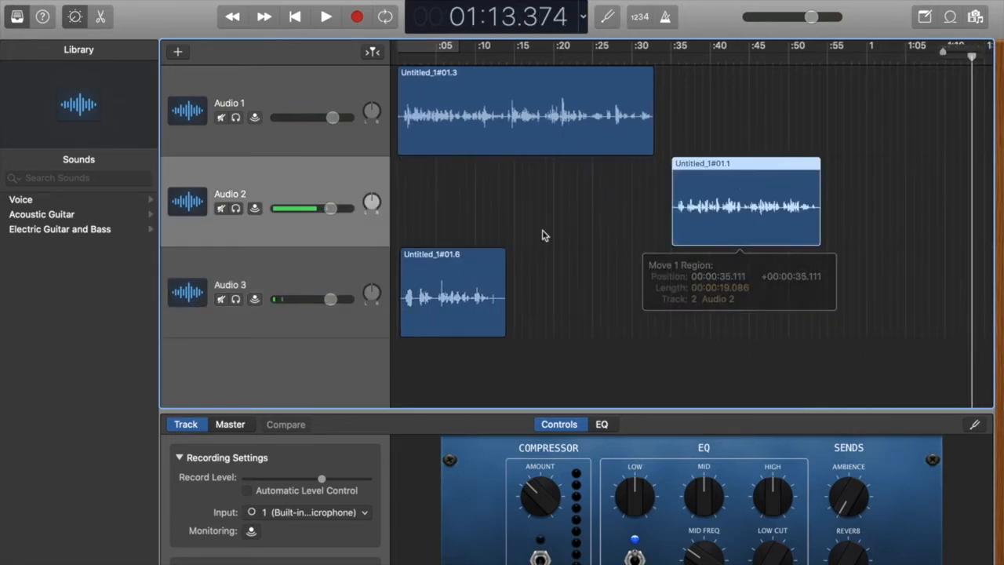
{"action": "left_click_drag", "start_coordinate": [444, 271], "coordinate": [882, 278]}
{"action": "scroll", "coordinate": [744, 282], "scroll_direction": "right", "scroll_amount": 1}
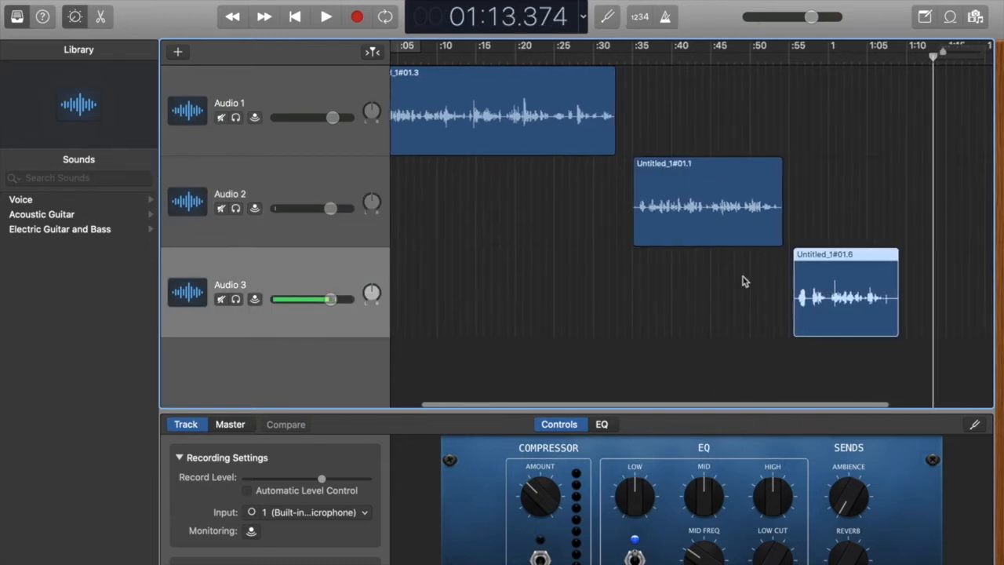
{"action": "scroll", "coordinate": [744, 280], "scroll_direction": "left", "scroll_amount": 2}
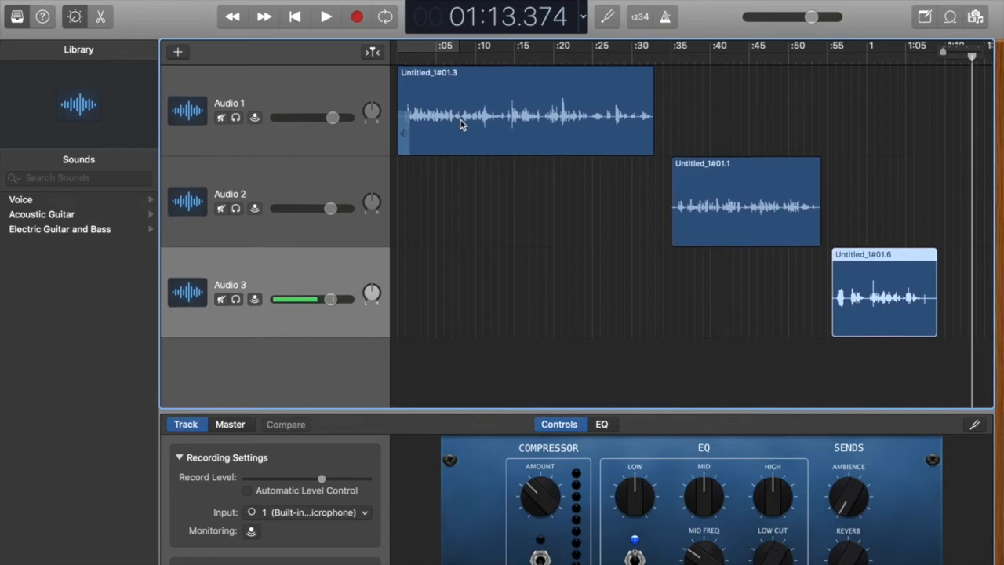
Shift the Audio 1 region to start at about 0:10 and the Audio 2 region to start at about 0:46.
{"action": "left_click_drag", "start_coordinate": [481, 97], "coordinate": [519, 98]}
{"action": "left_click_drag", "start_coordinate": [735, 189], "coordinate": [771, 188]}
{"action": "left_click_drag", "start_coordinate": [598, 141], "coordinate": [640, 141]}
{"action": "left_click_drag", "start_coordinate": [758, 196], "coordinate": [807, 196]}
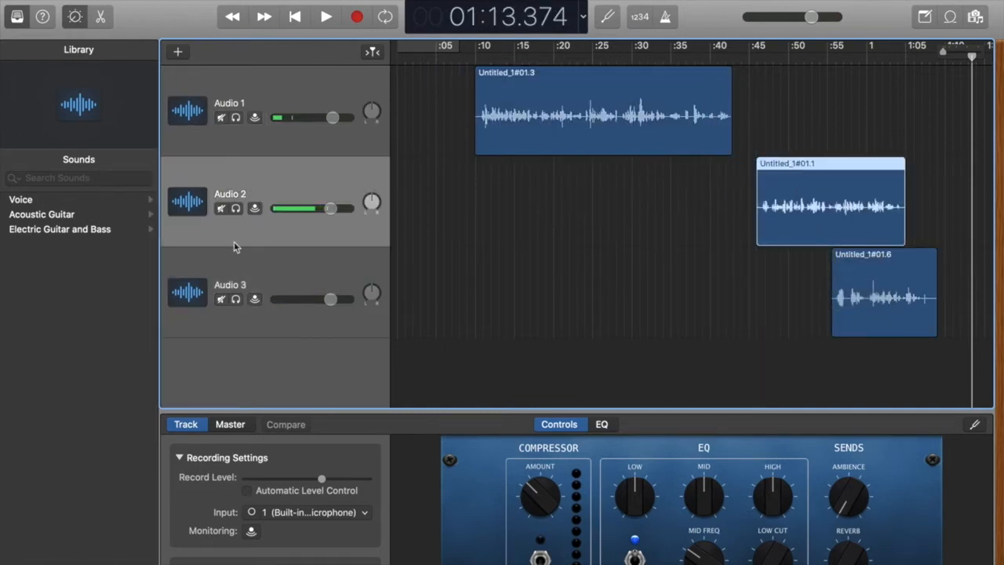
{"action": "right_click", "coordinate": [231, 345]}
{"action": "left_click", "coordinate": [222, 351]}
{"action": "left_click", "coordinate": [129, 1]}
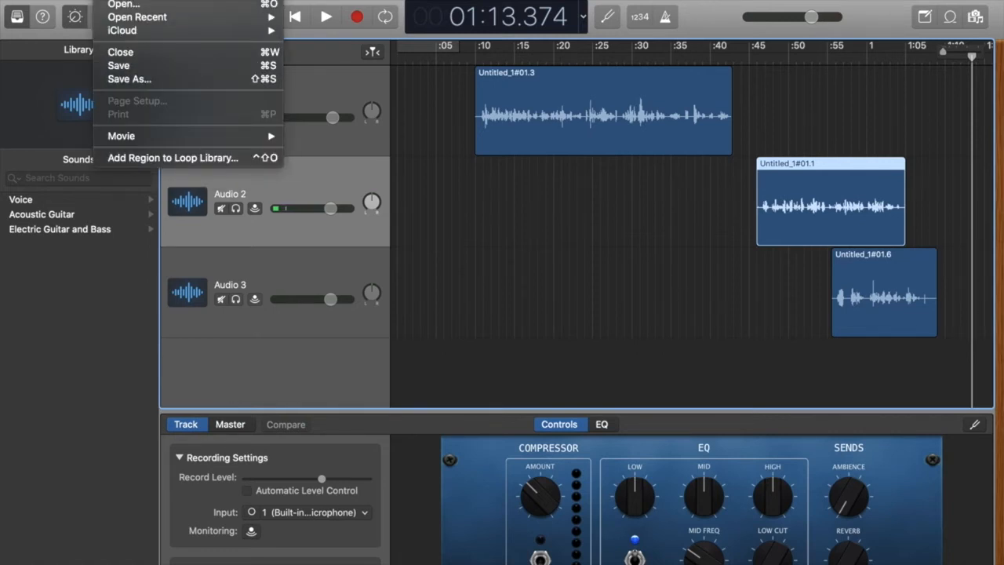
{"action": "key", "text": "Escape"}
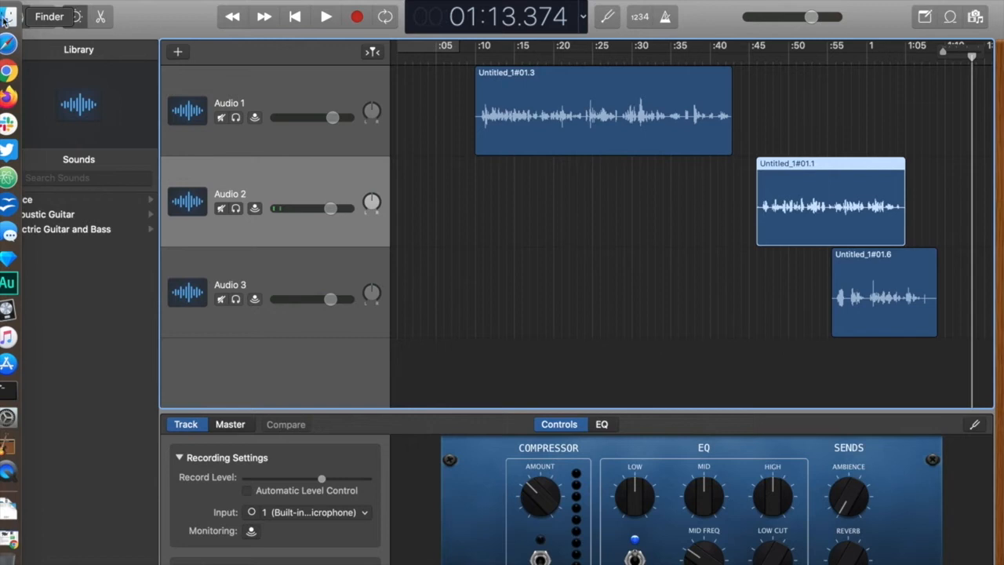
Switch to Finder and add 06_Spaceship Moon.mp3 from the garageband folder to the project as a new track starting at 0:00.
{"action": "left_click", "coordinate": [9, 18]}
{"action": "left_click", "coordinate": [237, 158]}
{"action": "double_click", "coordinate": [238, 159]}
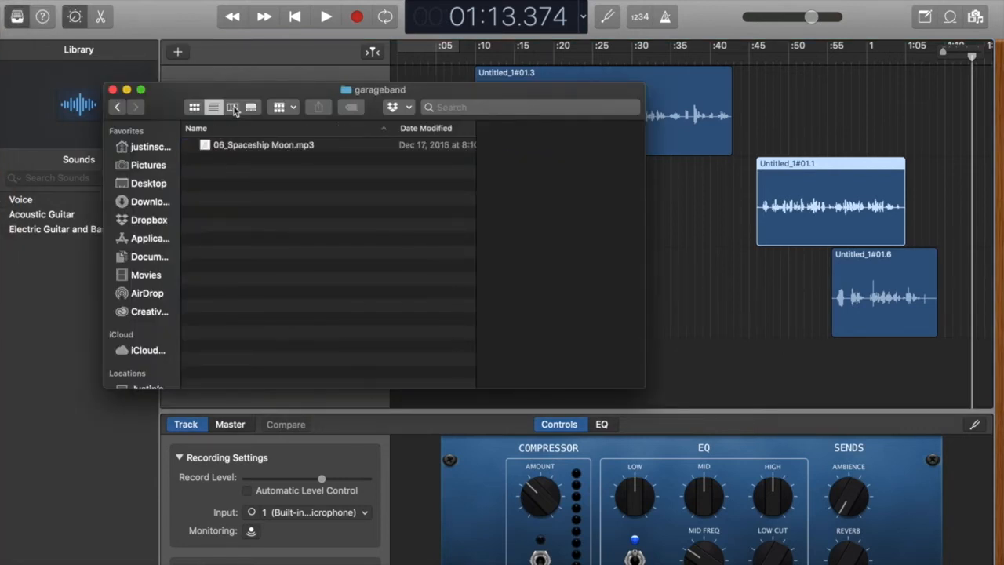
{"action": "left_click_drag", "start_coordinate": [203, 97], "coordinate": [575, 103]}
{"action": "left_click_drag", "start_coordinate": [594, 153], "coordinate": [317, 375]}
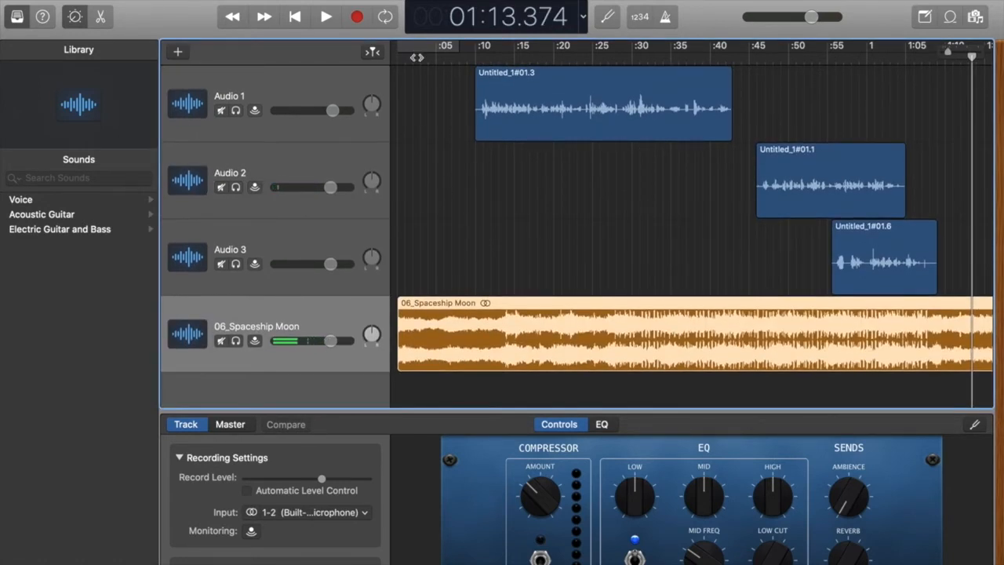
Play the opening from 0:00 and lower the volume of the 06_Spaceship Moon track.
{"action": "key", "text": "Return"}
{"action": "key", "text": "space"}
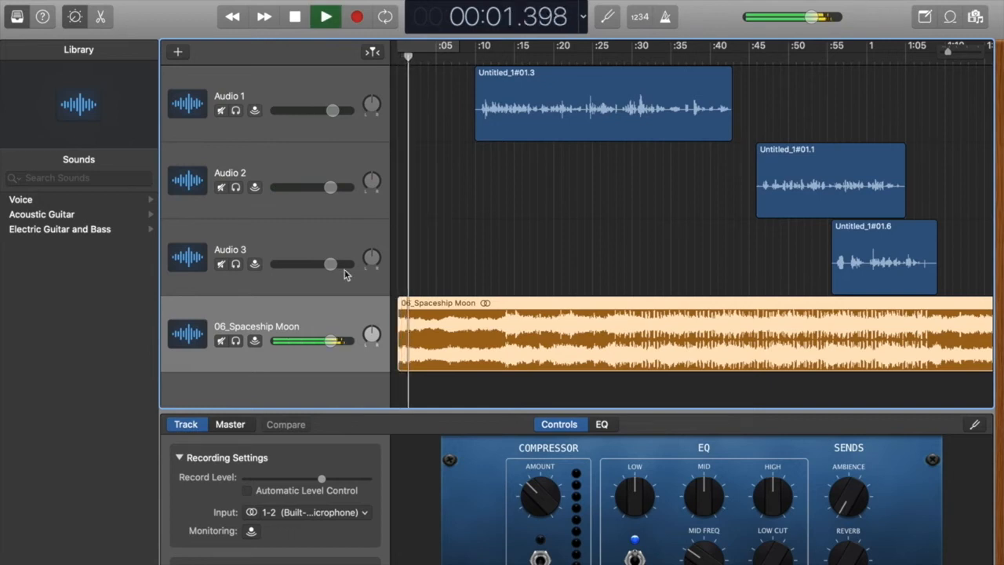
{"action": "key", "text": "space"}
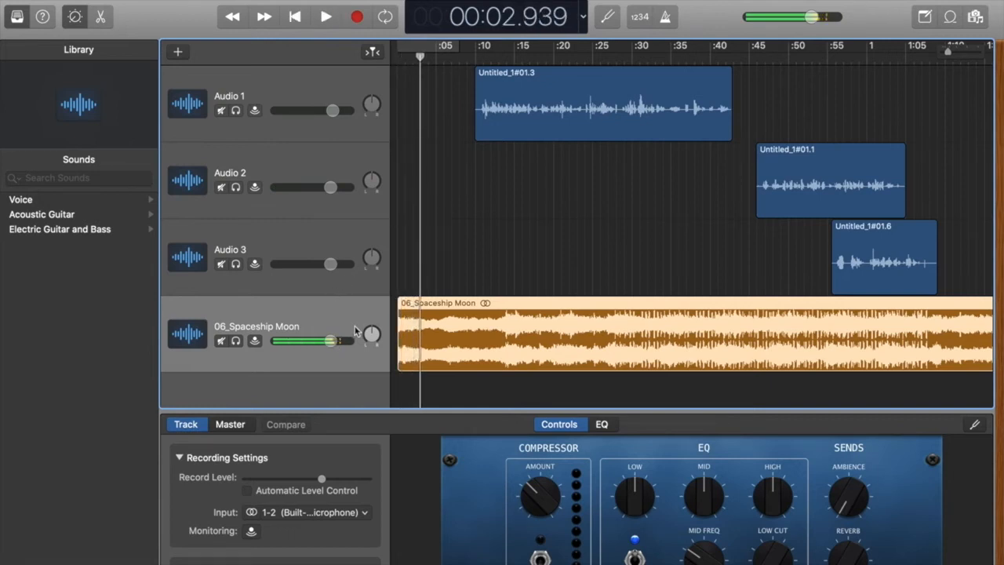
{"action": "left_click", "coordinate": [328, 344]}
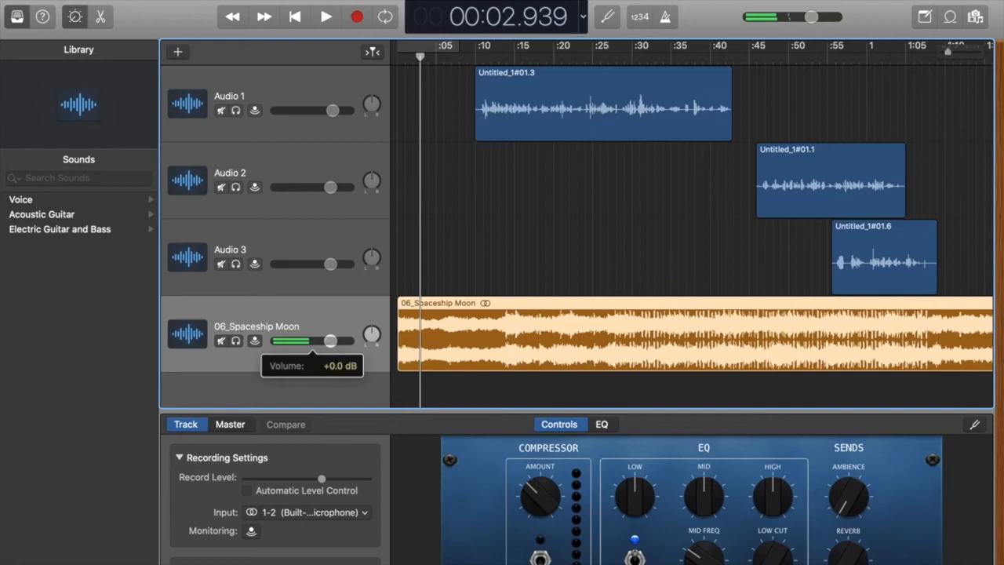
{"action": "left_click_drag", "start_coordinate": [307, 340], "coordinate": [308, 341]}
Replay the opening and reduce the 06_Spaceship Moon track's volume further, checking the new level from near the start.
{"action": "key", "text": "Return"}
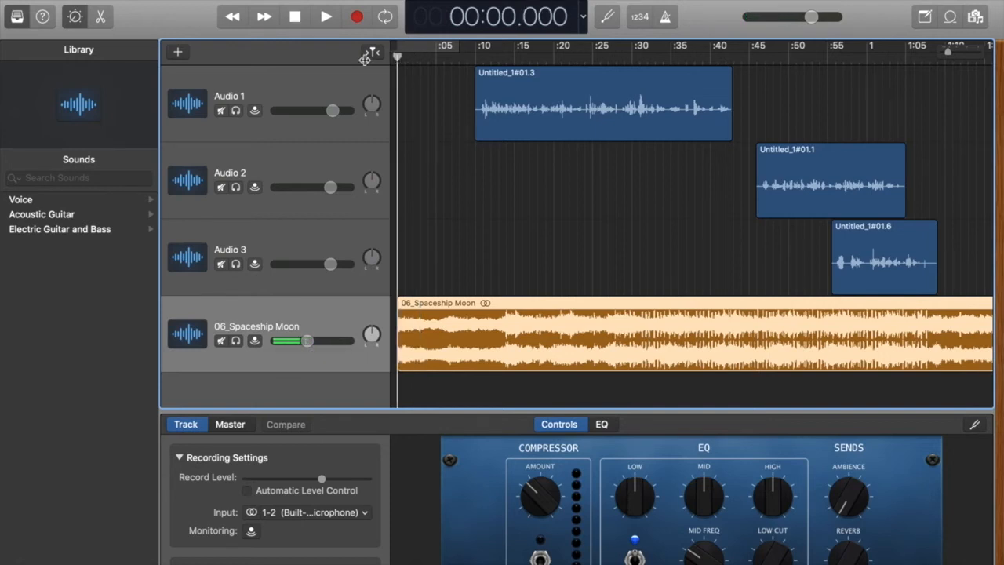
{"action": "key", "text": "space"}
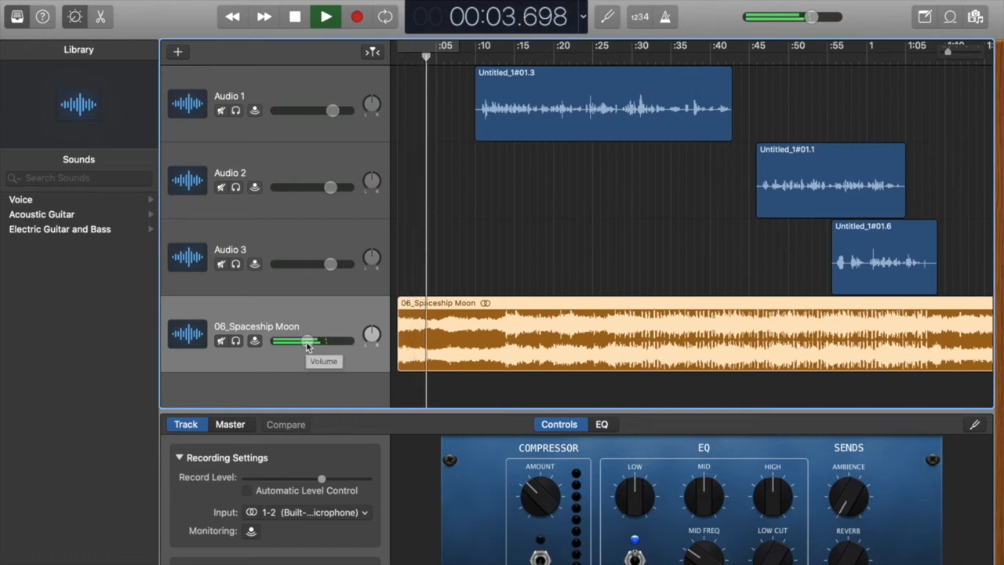
{"action": "key", "text": "space"}
{"action": "left_click_drag", "start_coordinate": [306, 341], "coordinate": [289, 341]}
{"action": "key", "text": "space"}
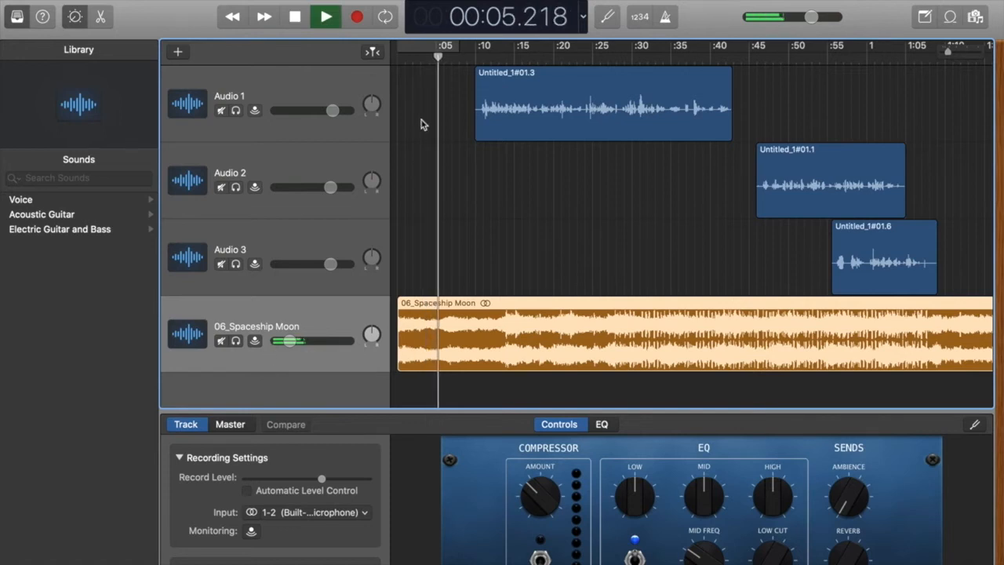
{"action": "left_click", "coordinate": [400, 56]}
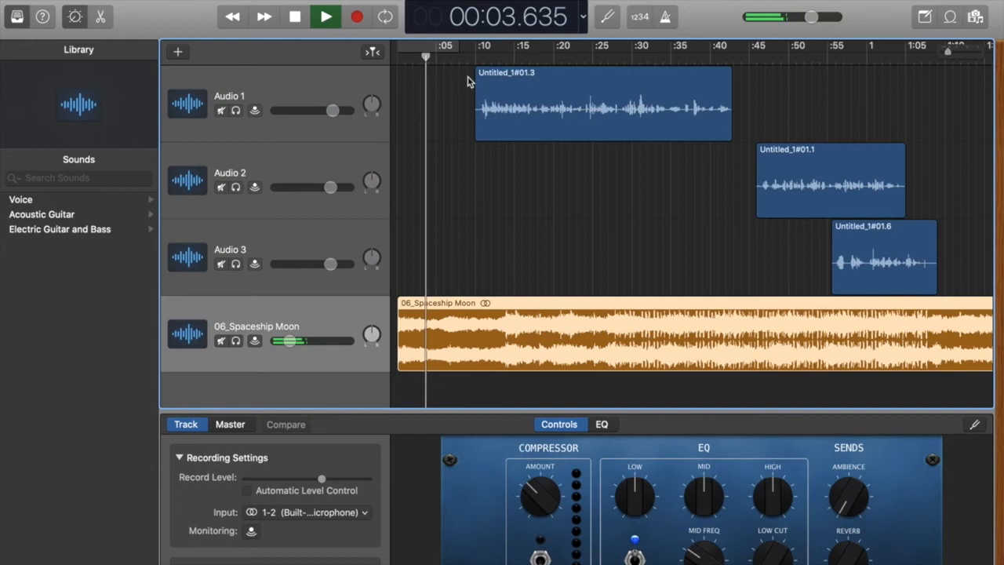
{"action": "key", "text": "space"}
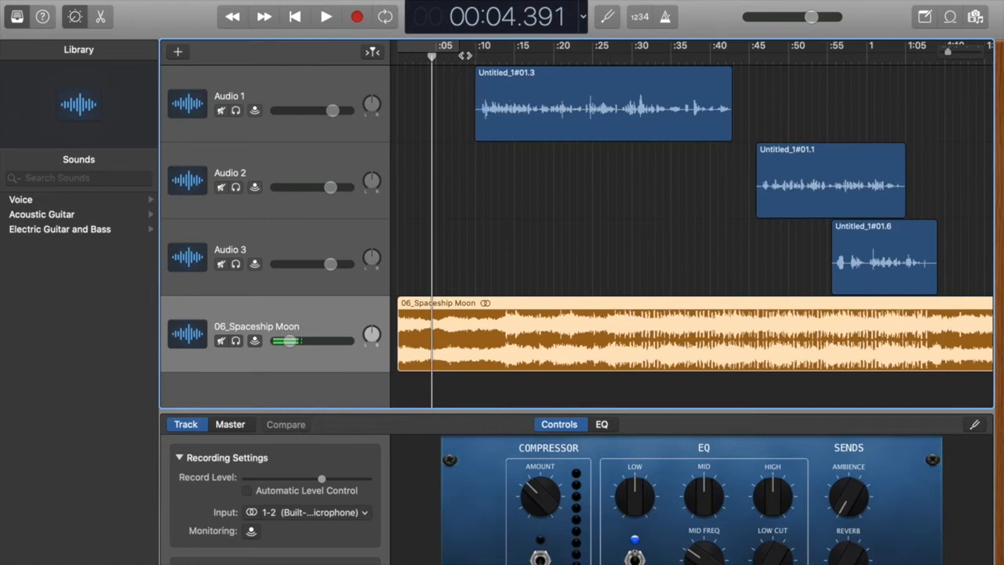
Move the Audio 1 region to start at about 0:14 and play the mix from about 0:12.
{"action": "left_click_drag", "start_coordinate": [495, 83], "coordinate": [525, 82]}
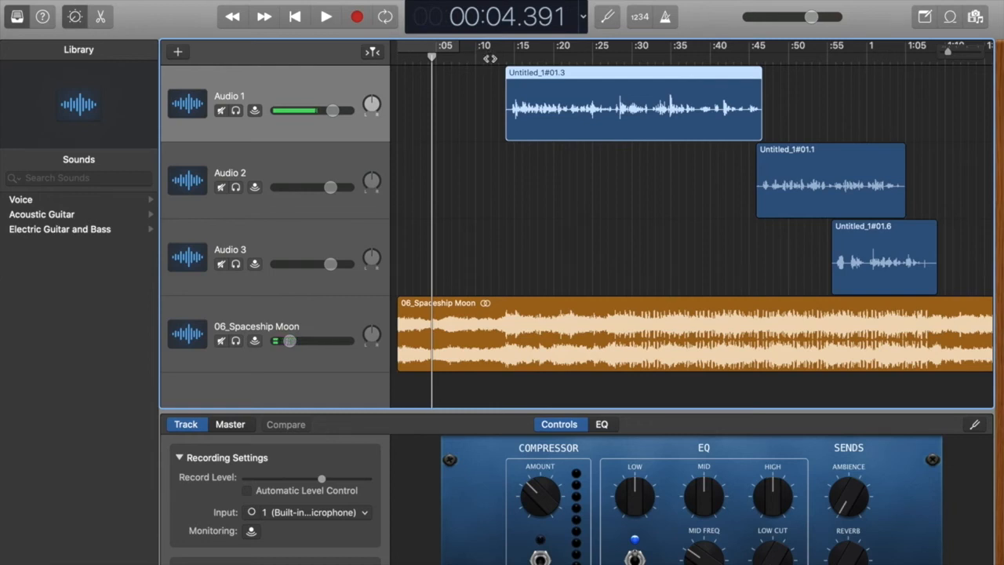
{"action": "left_click", "coordinate": [490, 61]}
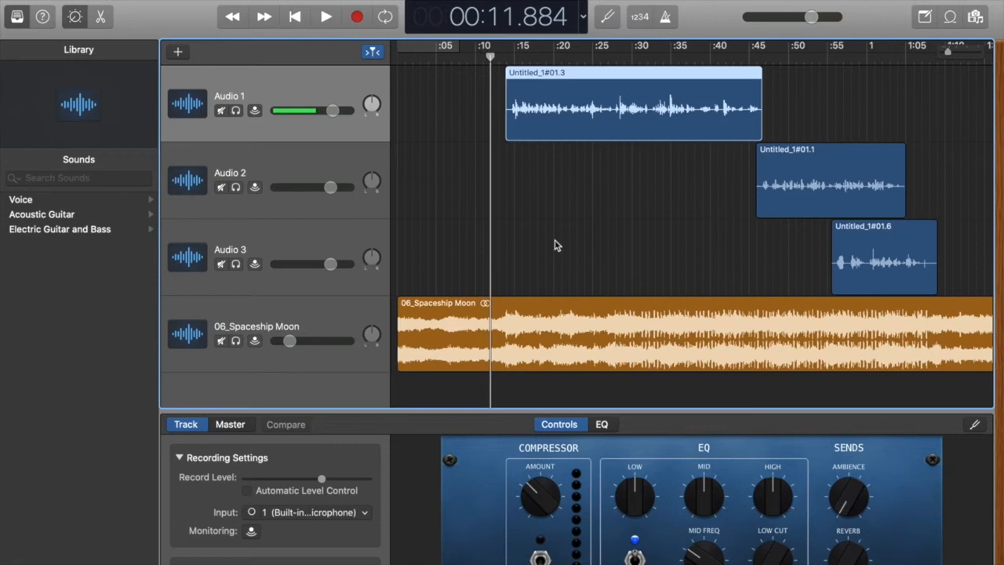
{"action": "key", "text": "space"}
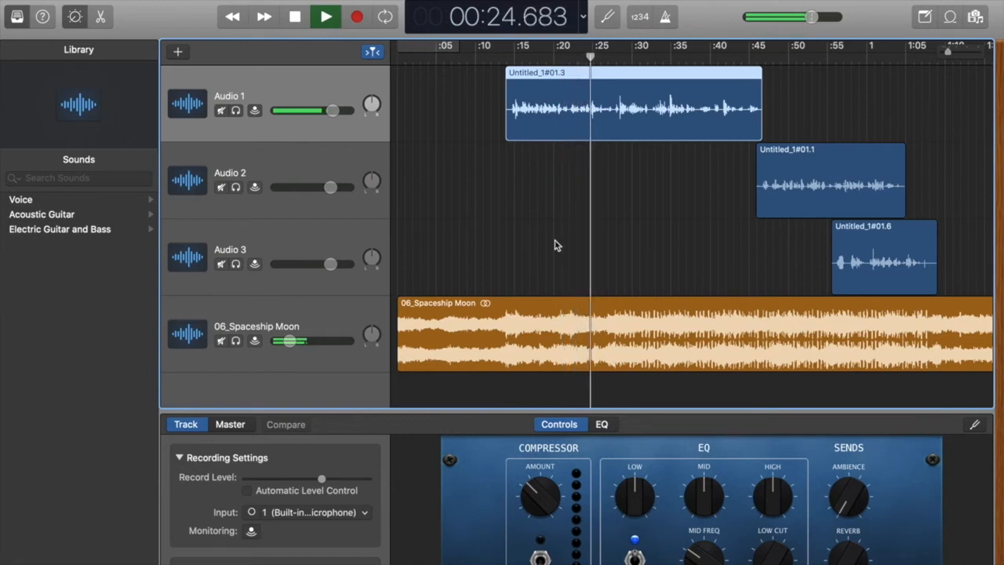
{"action": "key", "text": "space"}
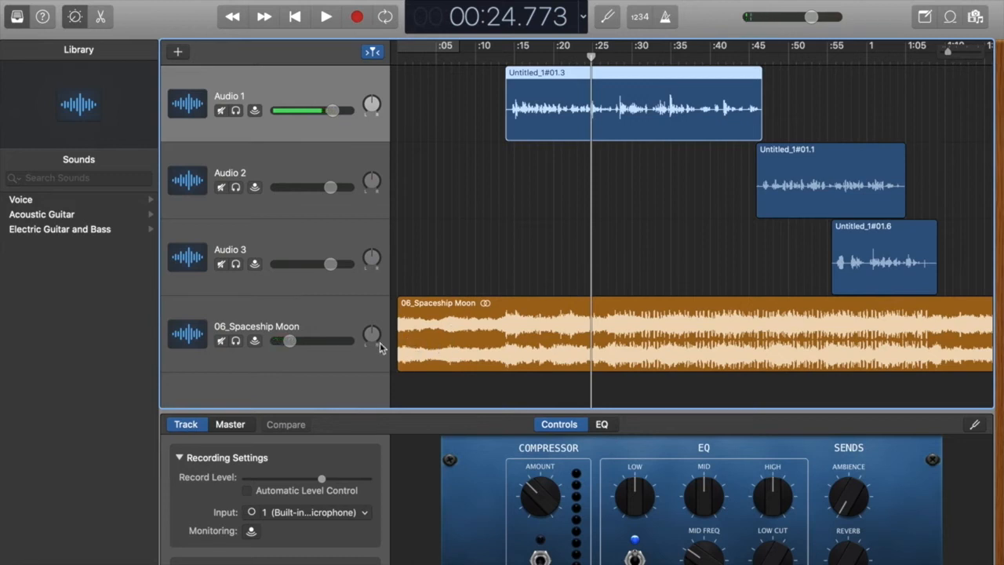
Show track automation and add volume points on the 06_Spaceship Moon track at about 0:05 and 0:13.
{"action": "left_click", "coordinate": [499, 311]}
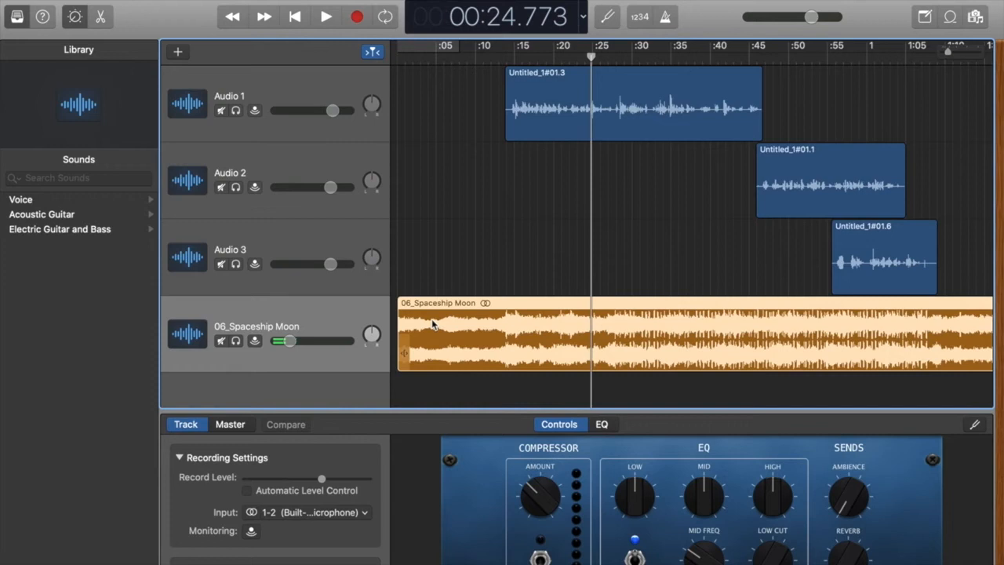
{"action": "left_click", "coordinate": [317, 1]}
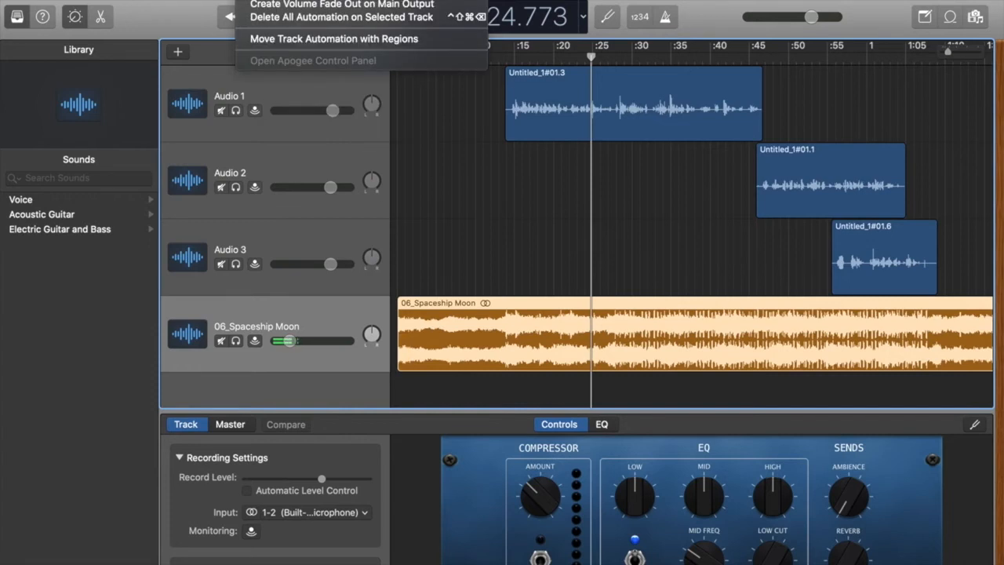
{"action": "left_click", "coordinate": [314, 1]}
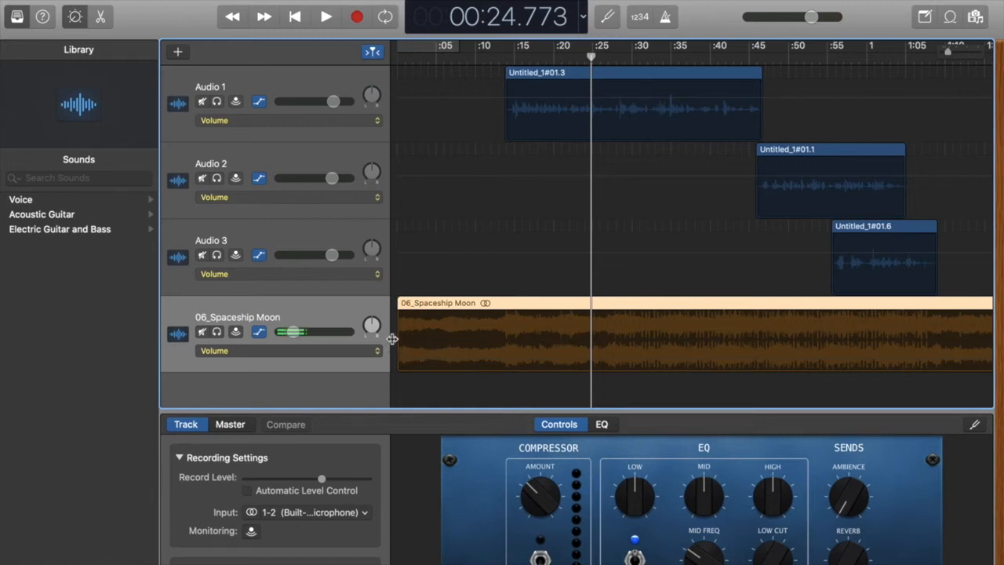
{"action": "left_click", "coordinate": [448, 351]}
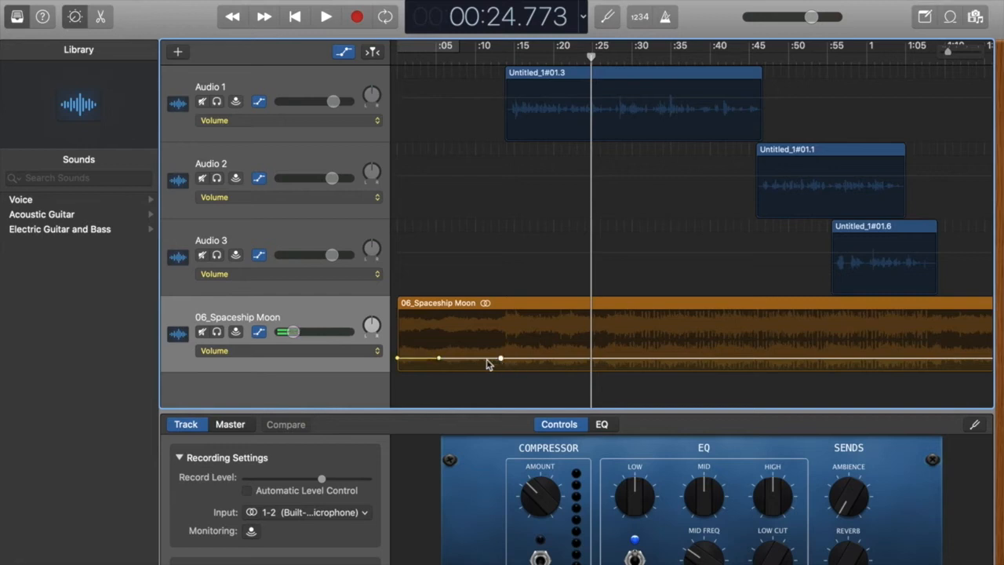
Raise the music track's volume points at 0:00 and about 0:05 to about +0.9 dB.
{"action": "left_click_drag", "start_coordinate": [439, 358], "coordinate": [438, 326]}
{"action": "left_click_drag", "start_coordinate": [398, 357], "coordinate": [397, 343]}
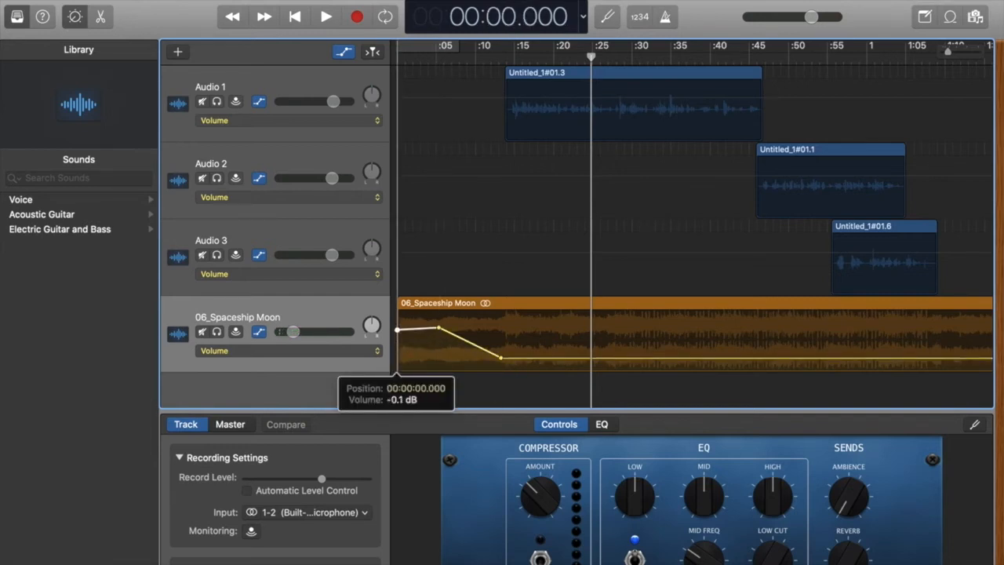
{"action": "left_click_drag", "start_coordinate": [398, 328], "coordinate": [398, 327]}
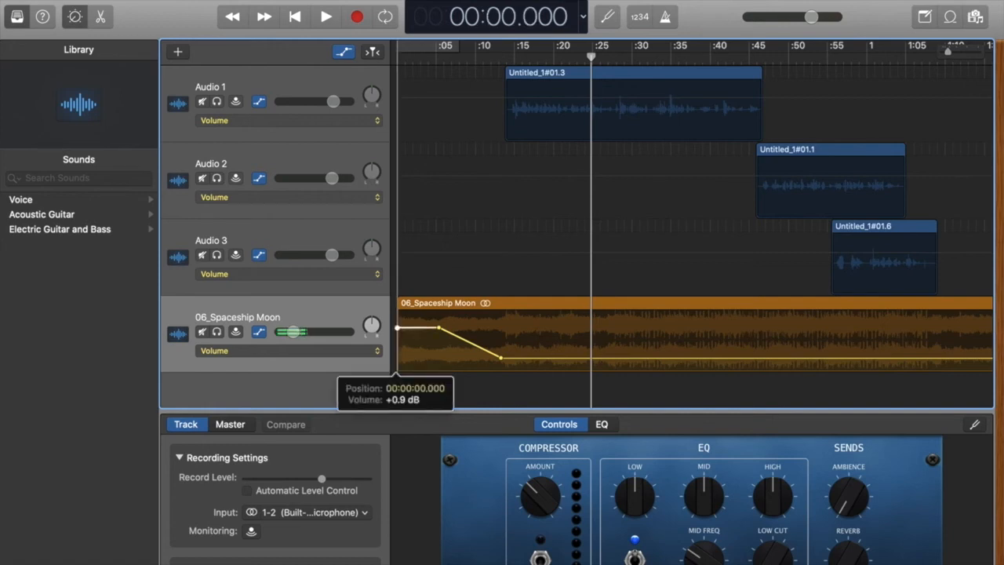
Shift the music's fade-down to run from about 0:12 to 0:20 and play the mix from the beginning.
{"action": "left_click_drag", "start_coordinate": [439, 327], "coordinate": [555, 357]}
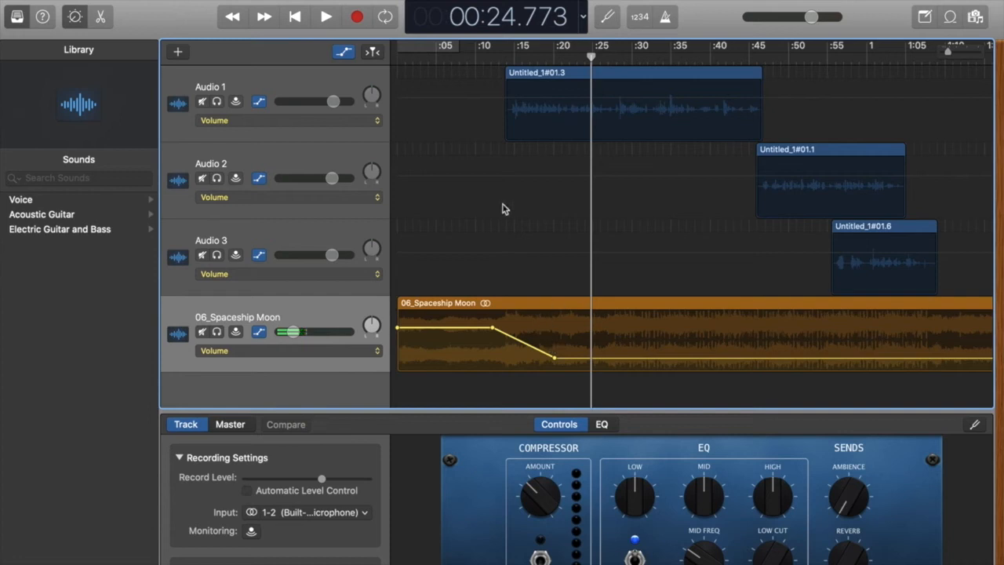
{"action": "key", "text": "Return"}
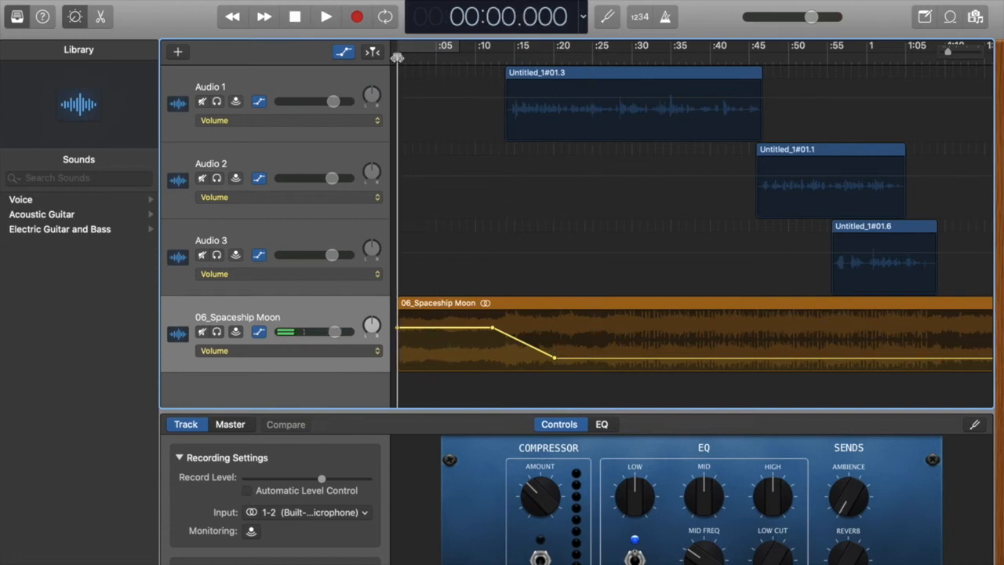
{"action": "key", "text": "space"}
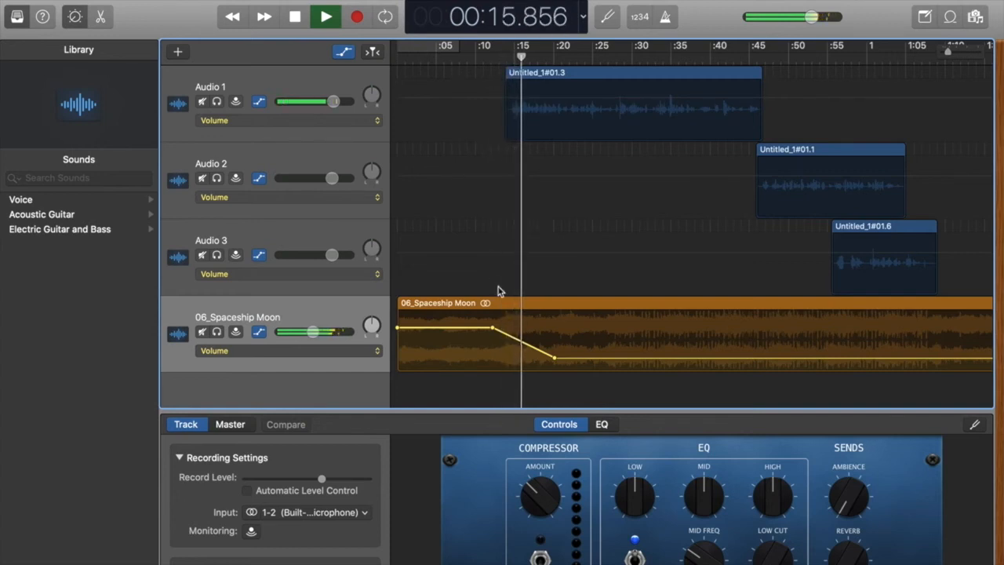
{"action": "key", "text": "space"}
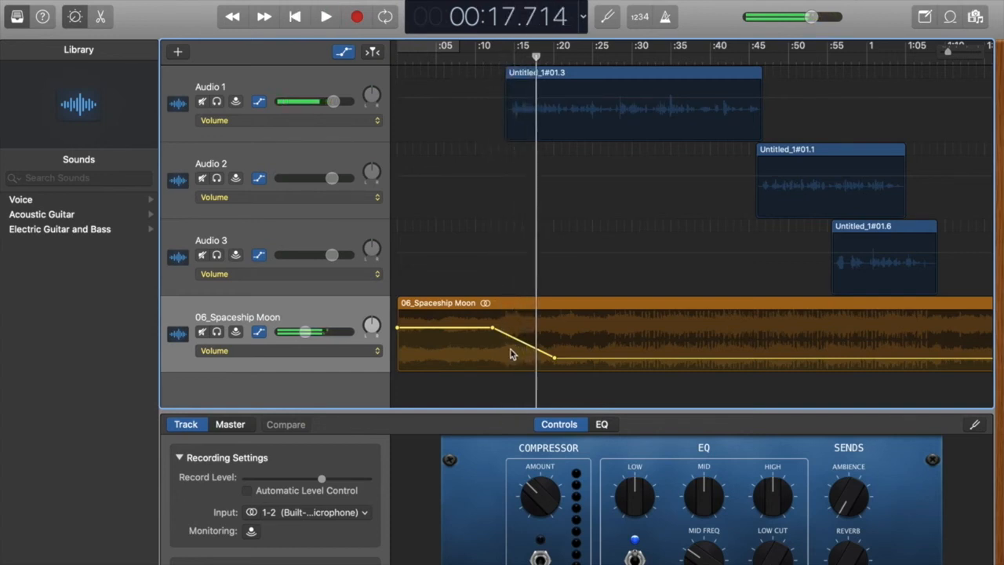
Lower the music track's volume points at 0:00 and about 0:12 to about -6.8 dB.
{"action": "mouse_move", "coordinate": [492, 328]}
{"action": "left_mouse_down"}
{"action": "mouse_move", "coordinate": [491, 357]}
{"action": "mouse_move", "coordinate": [492, 343]}
{"action": "left_mouse_up"}
{"action": "left_click", "coordinate": [398, 328]}
{"action": "left_click_drag", "start_coordinate": [397, 328], "coordinate": [397, 342]}
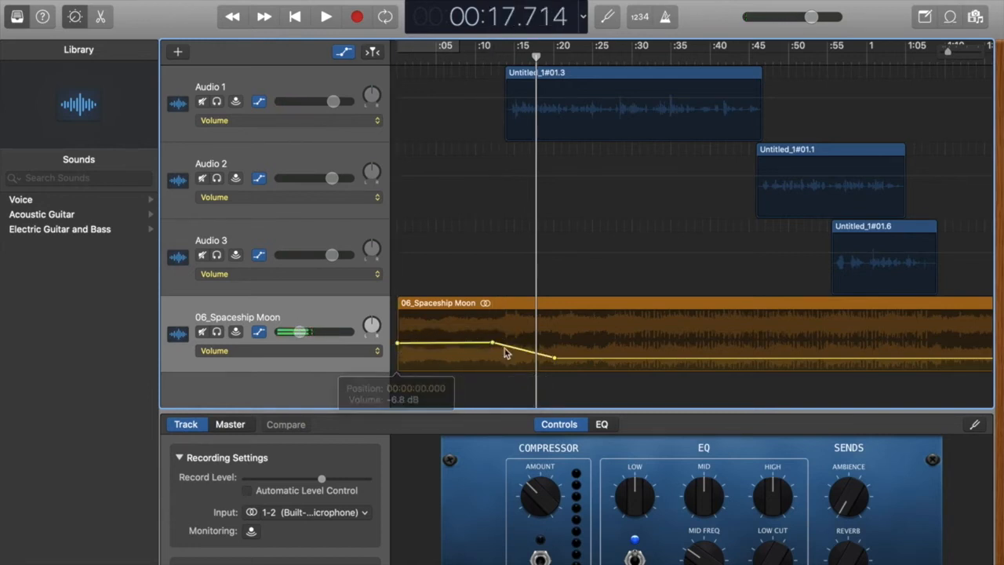
Shorten the music's fade-down to run from about 0:17 to 0:20 and play the mix from about 0:08.
{"action": "left_click_drag", "start_coordinate": [492, 343], "coordinate": [554, 363]}
{"action": "left_click", "coordinate": [463, 56]}
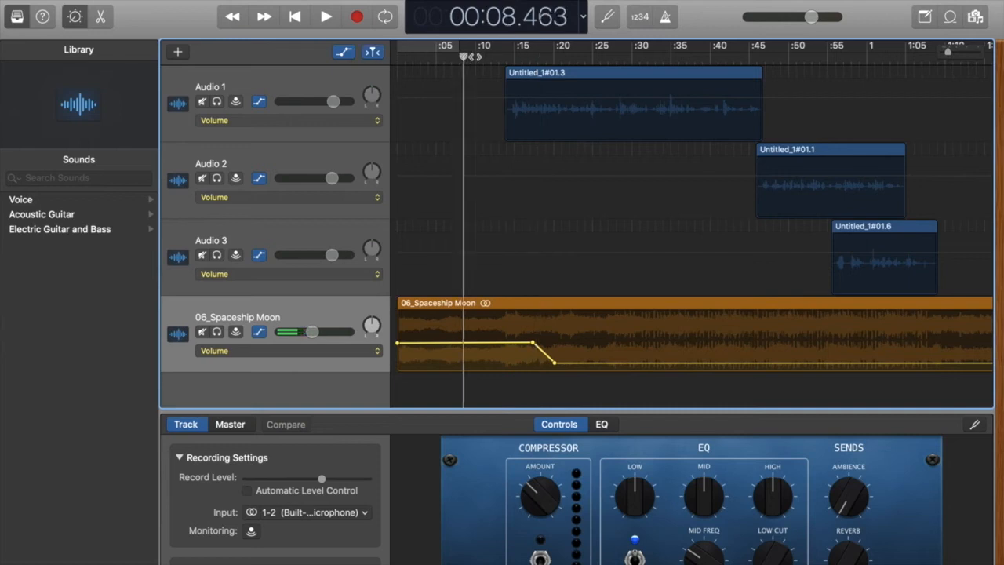
{"action": "key", "text": "space"}
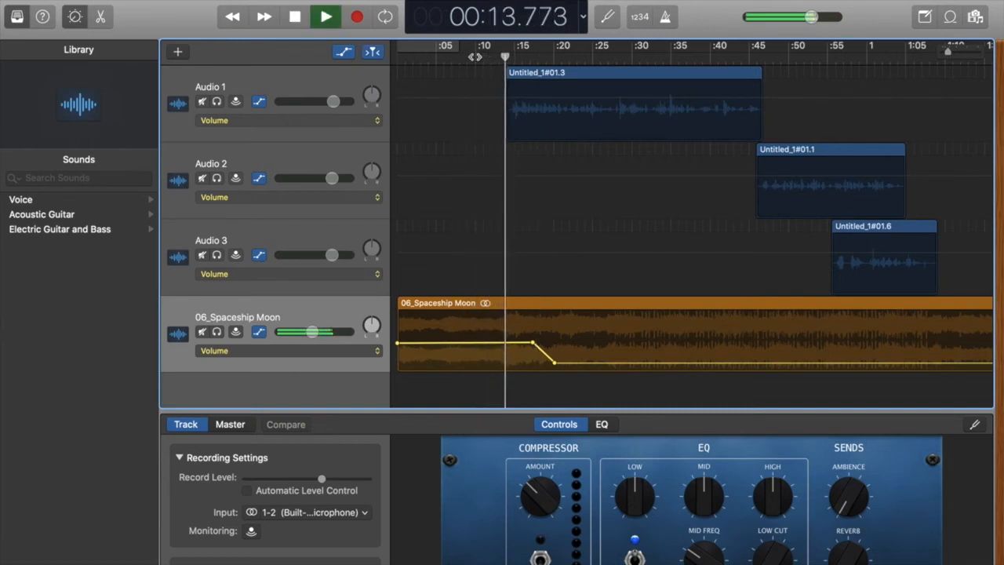
{"action": "key", "text": "space"}
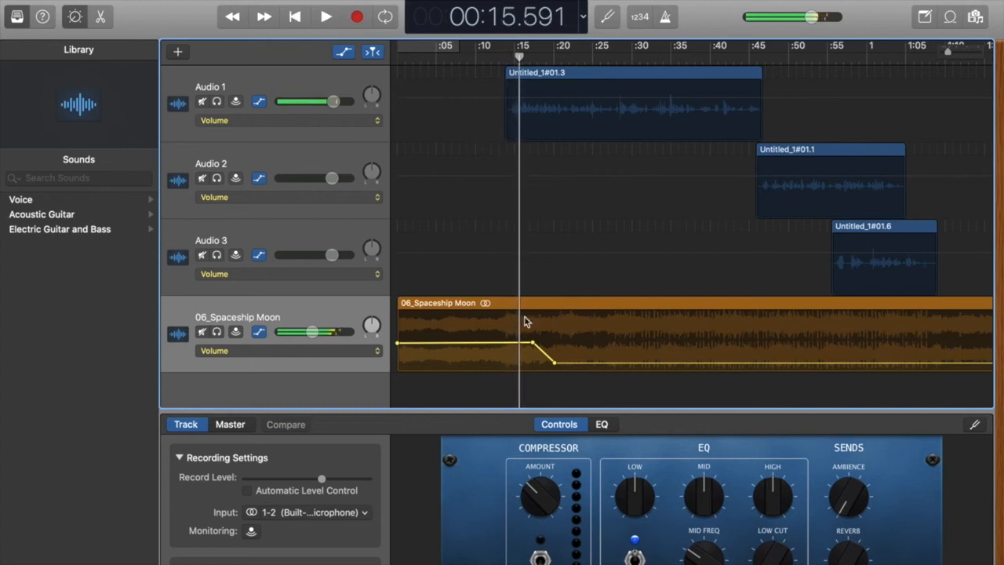
Shift the music's fade-down to run from about 0:13 to 0:15 and play the mix from about 0:09.
{"action": "left_click_drag", "start_coordinate": [532, 345], "coordinate": [497, 342]}
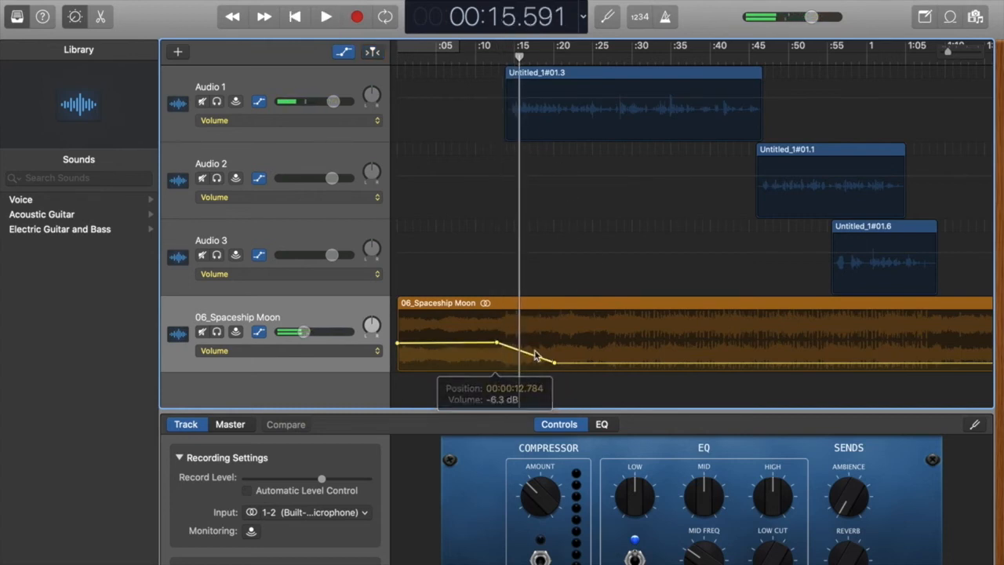
{"action": "left_click_drag", "start_coordinate": [553, 362], "coordinate": [517, 363]}
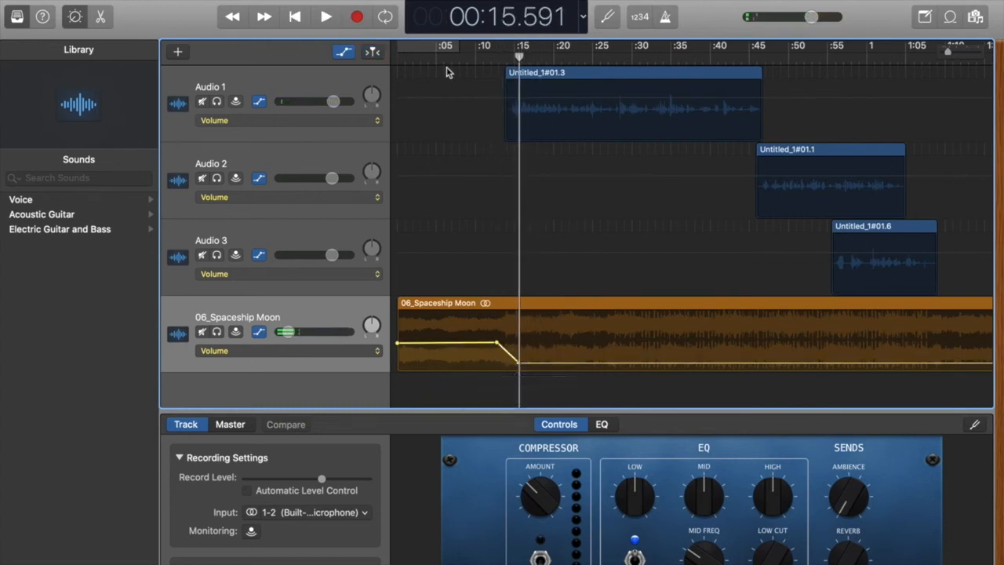
{"action": "left_click", "coordinate": [472, 60]}
{"action": "key", "text": "space"}
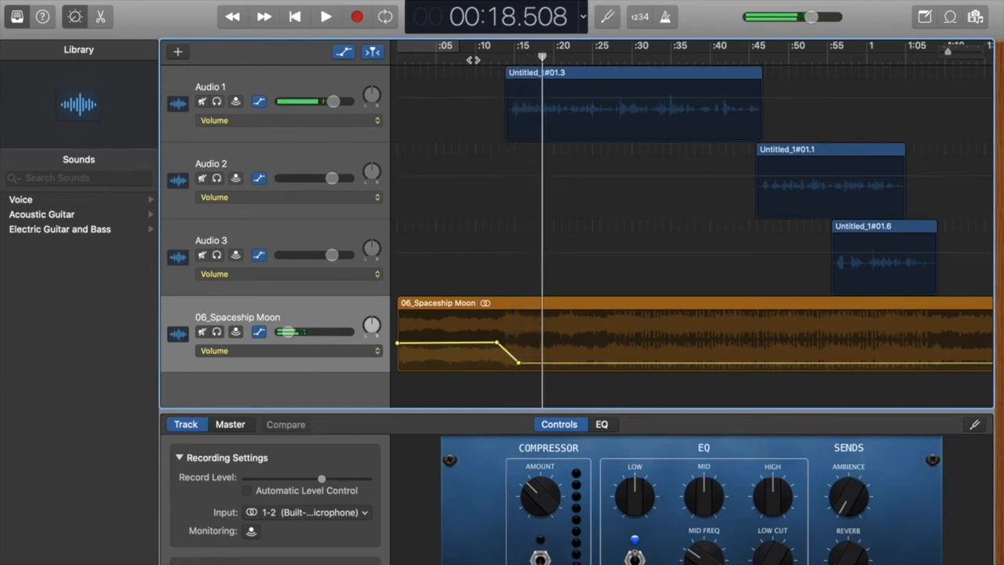
Create a music fade-in from silence at 0:00 up to about 0:05 and play the mix from the beginning.
{"action": "scroll", "coordinate": [566, 359], "scroll_direction": "right", "scroll_amount": 1}
{"action": "scroll", "coordinate": [567, 359], "scroll_direction": "left", "scroll_amount": 1}
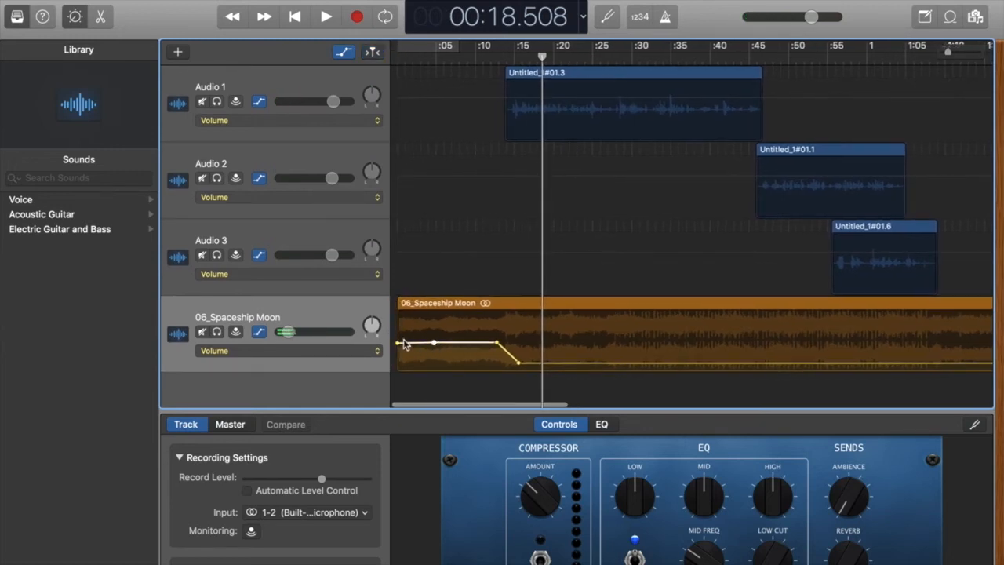
{"action": "left_click_drag", "start_coordinate": [398, 343], "coordinate": [398, 370]}
{"action": "key", "text": "Return"}
{"action": "key", "text": "space"}
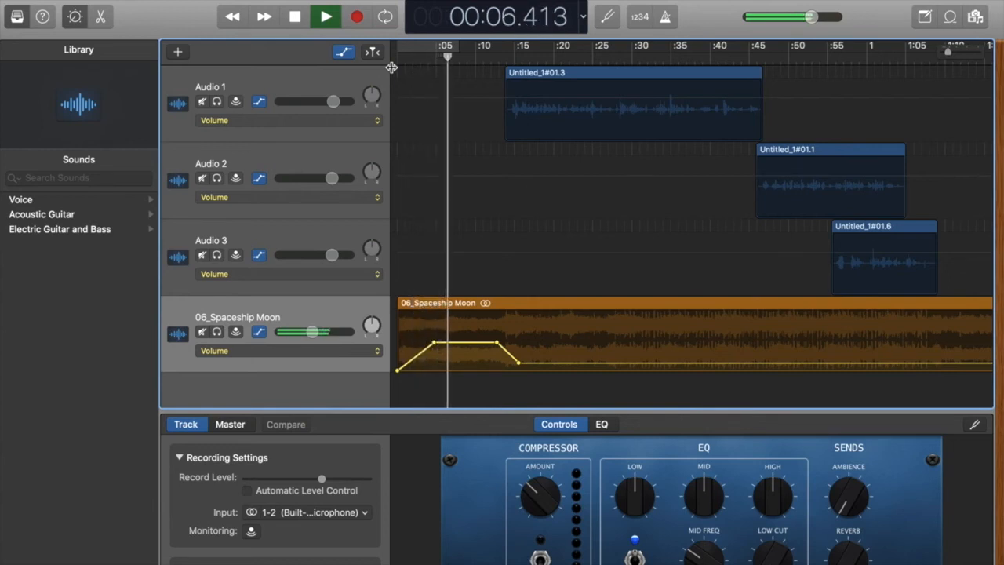
{"action": "key", "text": "space"}
Raise the music volume from about 3:42 to 4:03, fade it out by about 4:18, and play the ending.
{"action": "scroll", "coordinate": [564, 241], "scroll_direction": "right", "scroll_amount": 15}
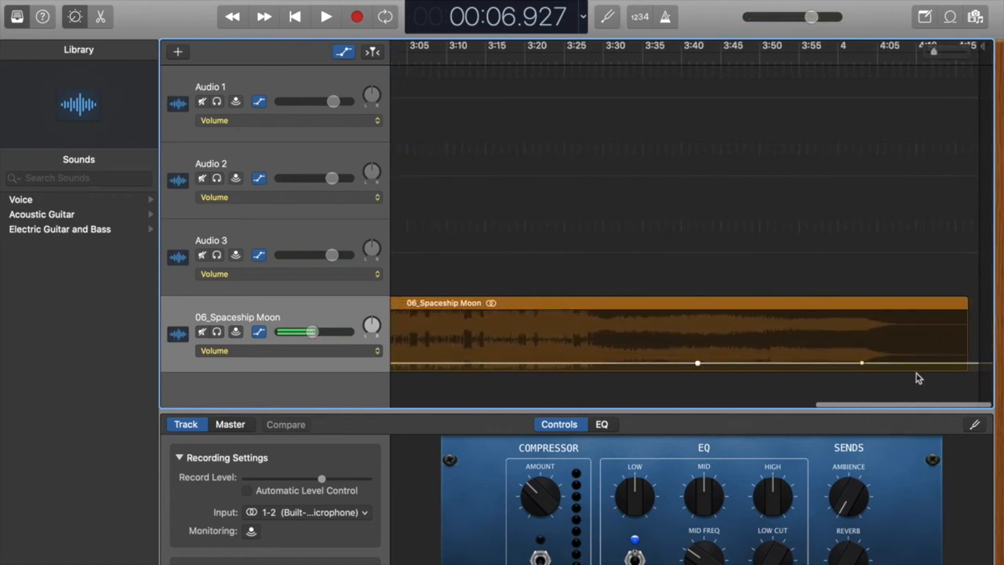
{"action": "left_click_drag", "start_coordinate": [862, 366], "coordinate": [979, 370]}
{"action": "left_click", "coordinate": [642, 57]}
{"action": "key", "text": "space"}
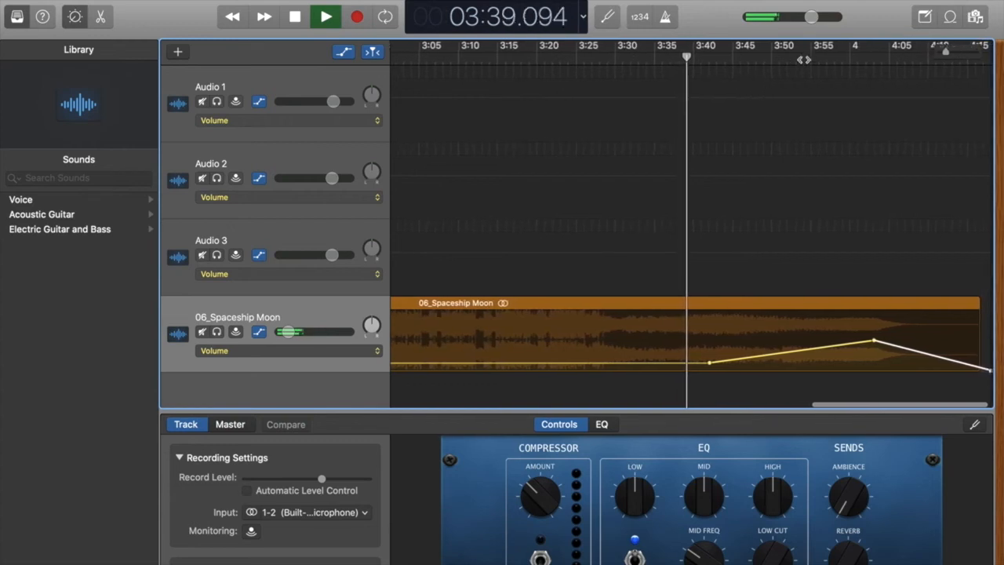
{"action": "left_click", "coordinate": [831, 57]}
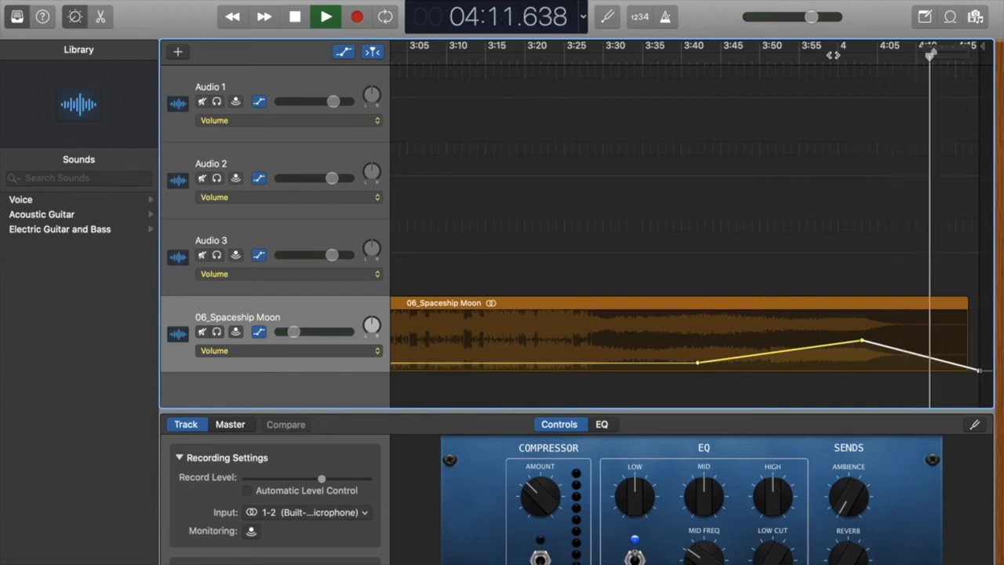
{"action": "key", "text": "space"}
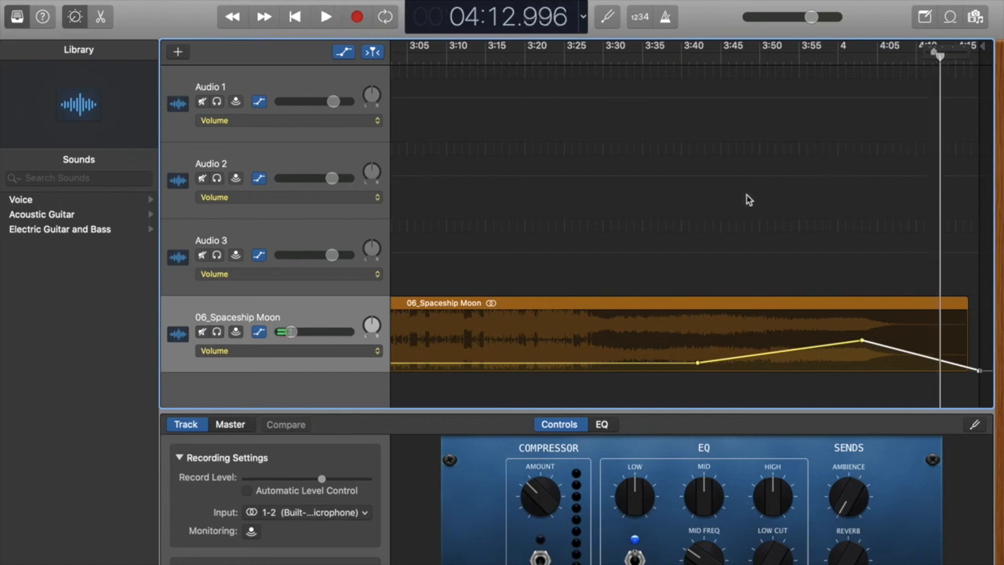
Add six volume points along the low section of the music track between about 0:41 and 2:05.
{"action": "scroll", "coordinate": [648, 273], "scroll_direction": "left", "scroll_amount": 1}
{"action": "scroll", "coordinate": [648, 274], "scroll_direction": "down", "scroll_amount": 5}
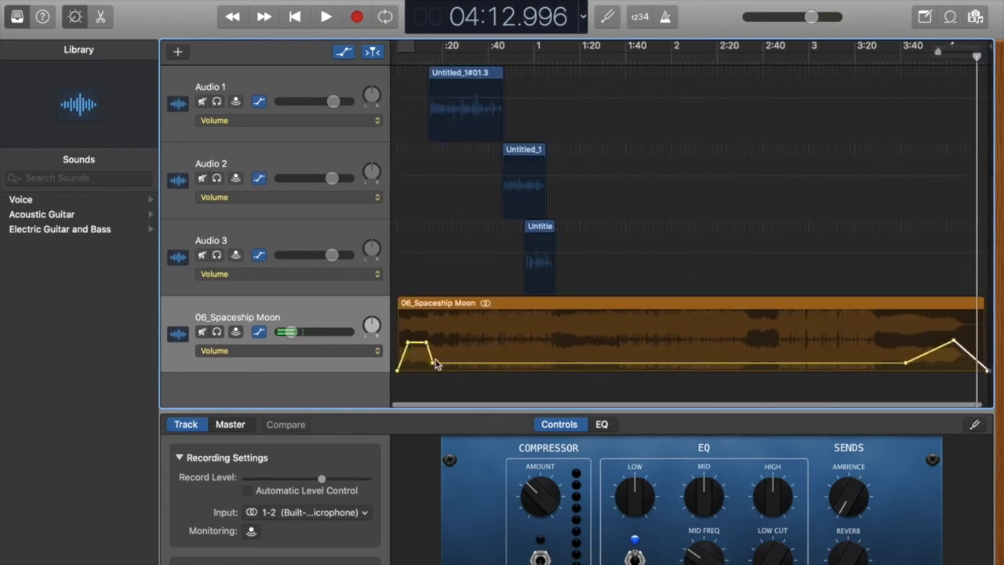
{"action": "left_click", "coordinate": [492, 364]}
{"action": "left_click", "coordinate": [526, 364]}
{"action": "left_click", "coordinate": [567, 364]}
{"action": "left_click", "coordinate": [602, 363]}
{"action": "left_click", "coordinate": [647, 364]}
{"action": "left_click", "coordinate": [683, 364]}
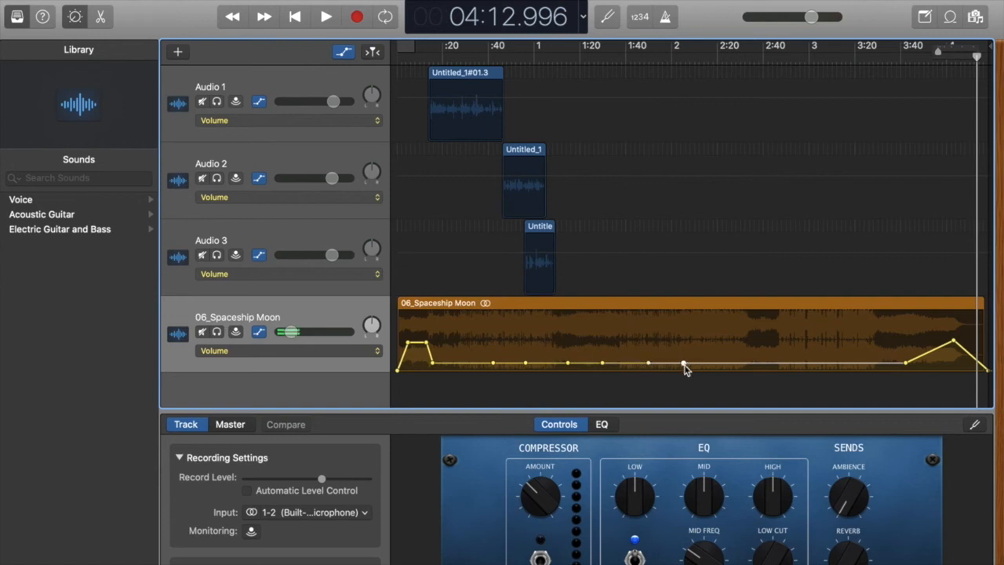
Shape the music volume curve with one rise around 0:41 to 0:48 and another peaking at about 1:19.
{"action": "left_click_drag", "start_coordinate": [492, 363], "coordinate": [508, 347]}
{"action": "left_click", "coordinate": [473, 364]}
{"action": "left_click_drag", "start_coordinate": [578, 362], "coordinate": [578, 349]}
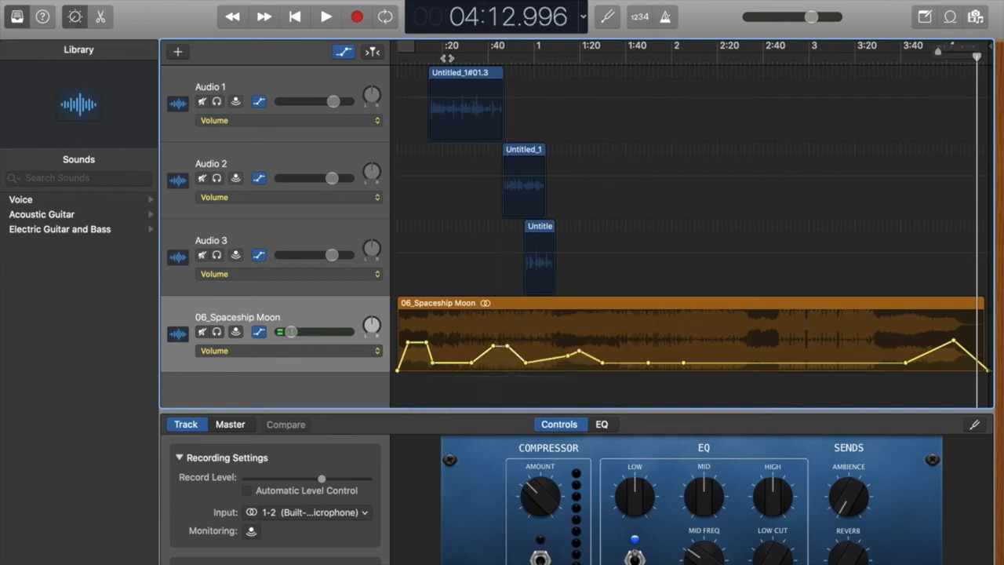
Hide the track automation and select the voice region on Audio 1.
{"action": "left_click", "coordinate": [447, 58]}
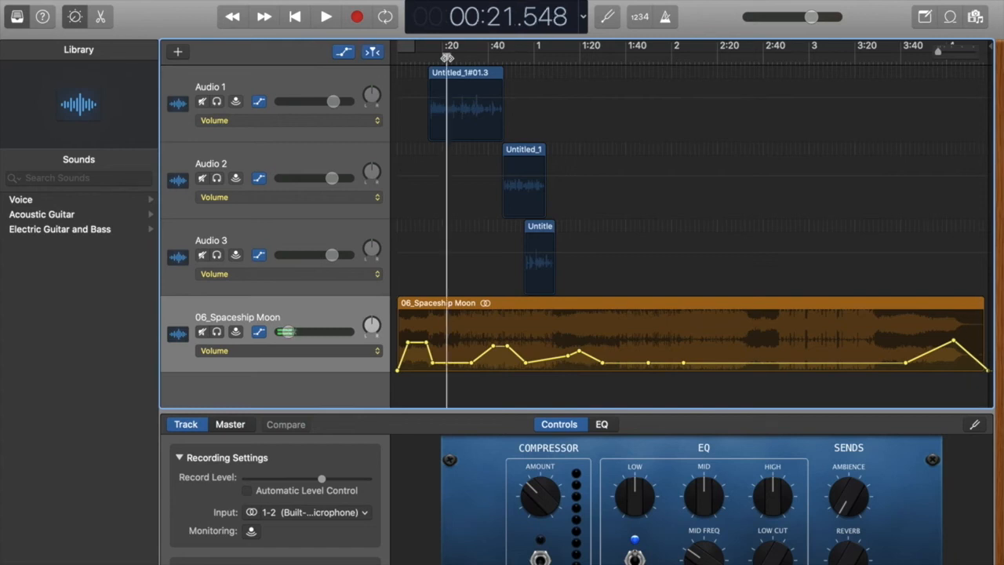
{"action": "left_click", "coordinate": [432, 120]}
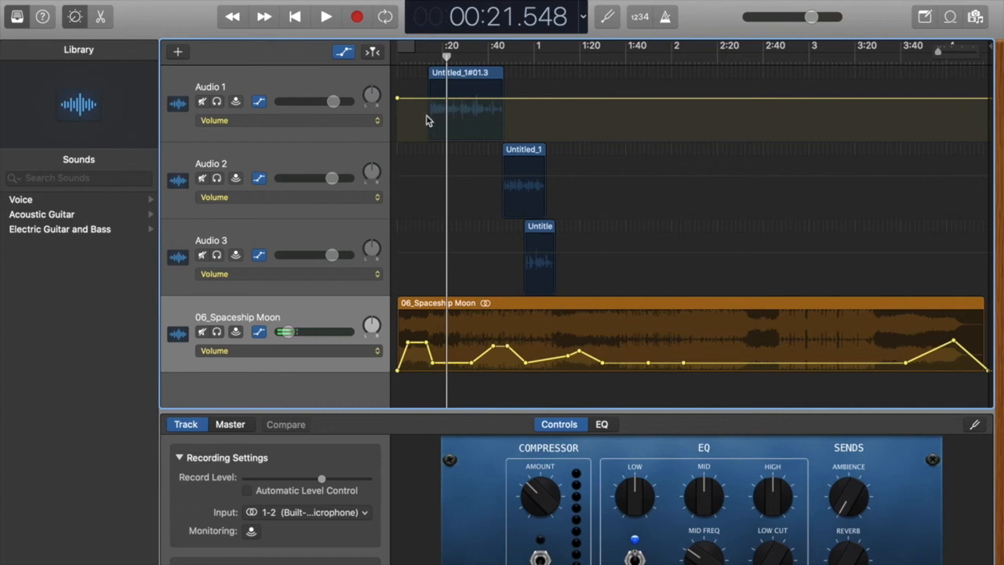
{"action": "left_click", "coordinate": [466, 93]}
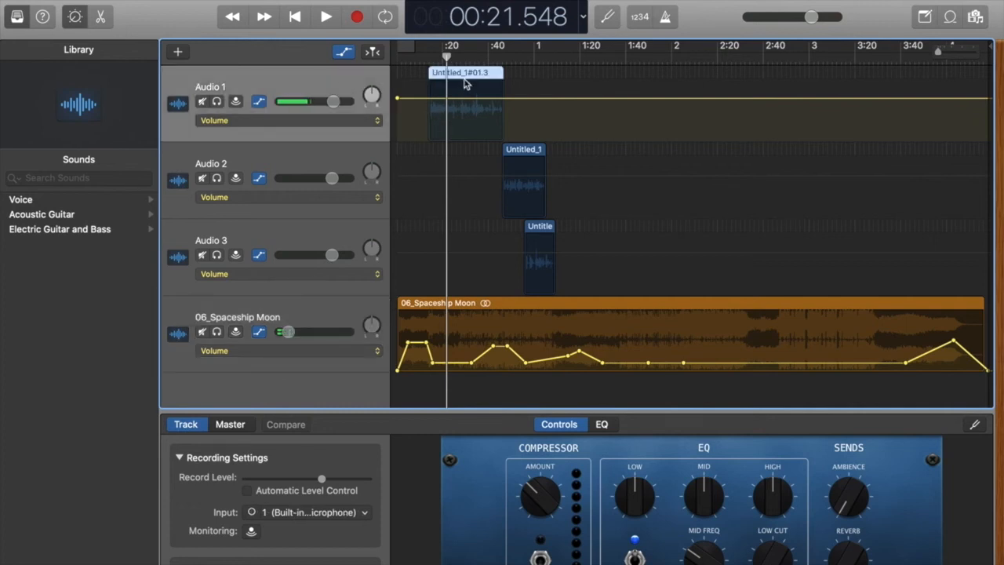
{"action": "key", "text": "a"}
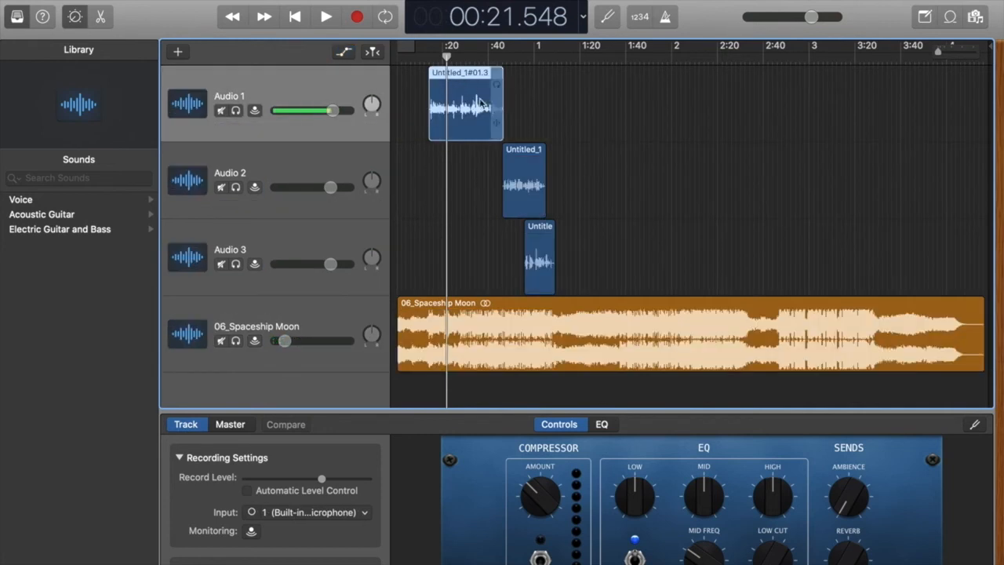
{"action": "left_click", "coordinate": [548, 123]}
{"action": "key", "text": "a"}
{"action": "key", "text": "a"}
Split the Audio 1 region at about 0:29.5 and move its second part to start at about 0:35.
{"action": "left_click", "coordinate": [429, 124]}
{"action": "mouse_move", "coordinate": [428, 125]}
{"action": "left_mouse_down"}
{"action": "mouse_move", "coordinate": [404, 124]}
{"action": "mouse_move", "coordinate": [451, 124]}
{"action": "mouse_move", "coordinate": [421, 118]}
{"action": "mouse_move", "coordinate": [430, 118]}
{"action": "left_mouse_up"}
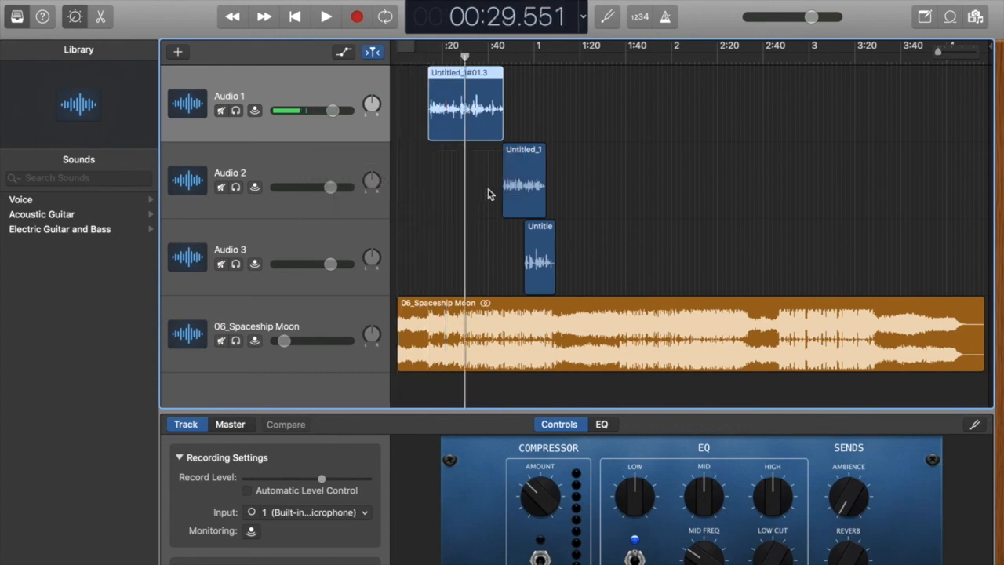
{"action": "key", "text": "super+t"}
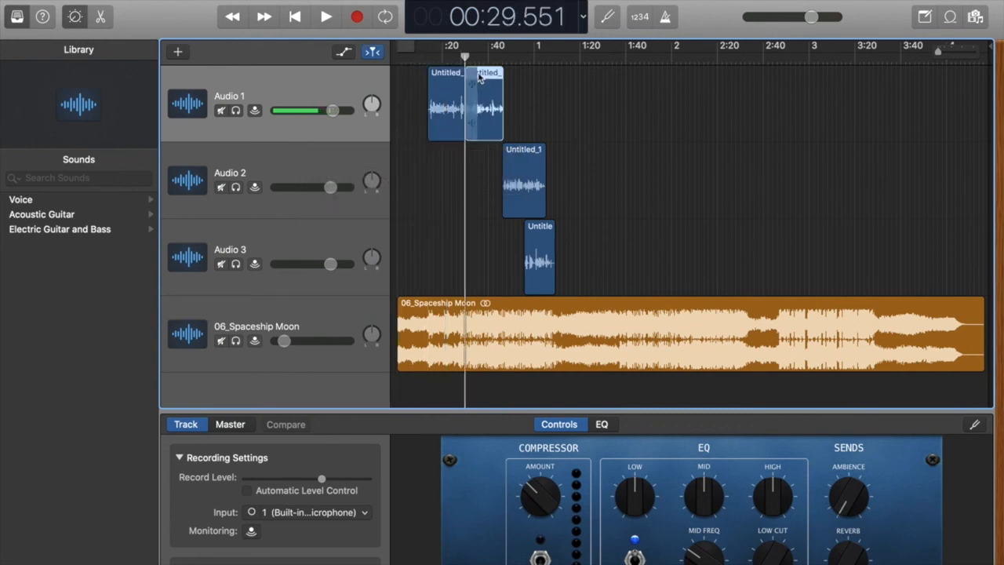
{"action": "mouse_move", "coordinate": [482, 76]}
{"action": "left_mouse_down"}
{"action": "mouse_move", "coordinate": [621, 78]}
{"action": "mouse_move", "coordinate": [492, 82]}
{"action": "left_mouse_up"}
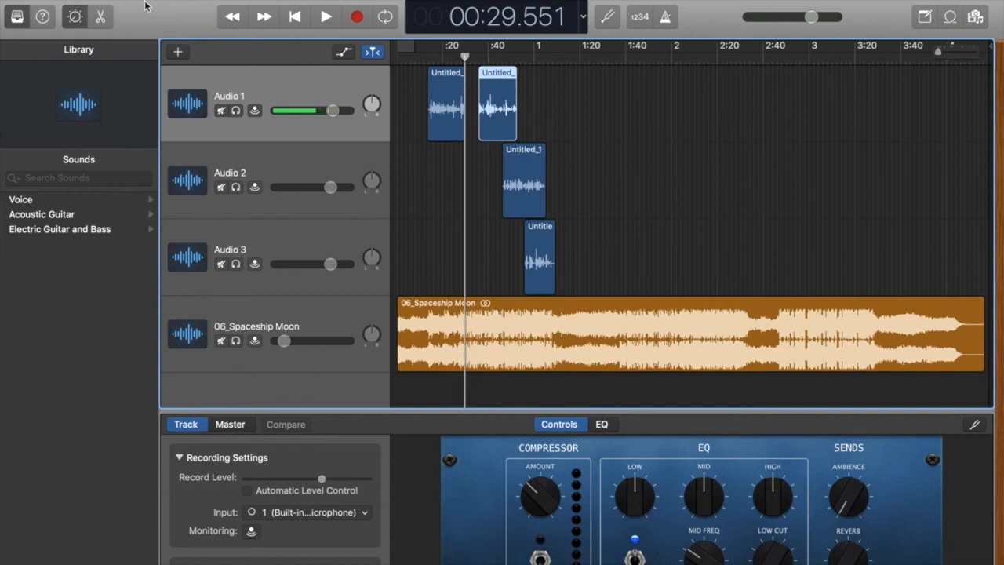
Open the project's save dialog to view its name and location settings, and close it without saving.
{"action": "left_click", "coordinate": [113, 0]}
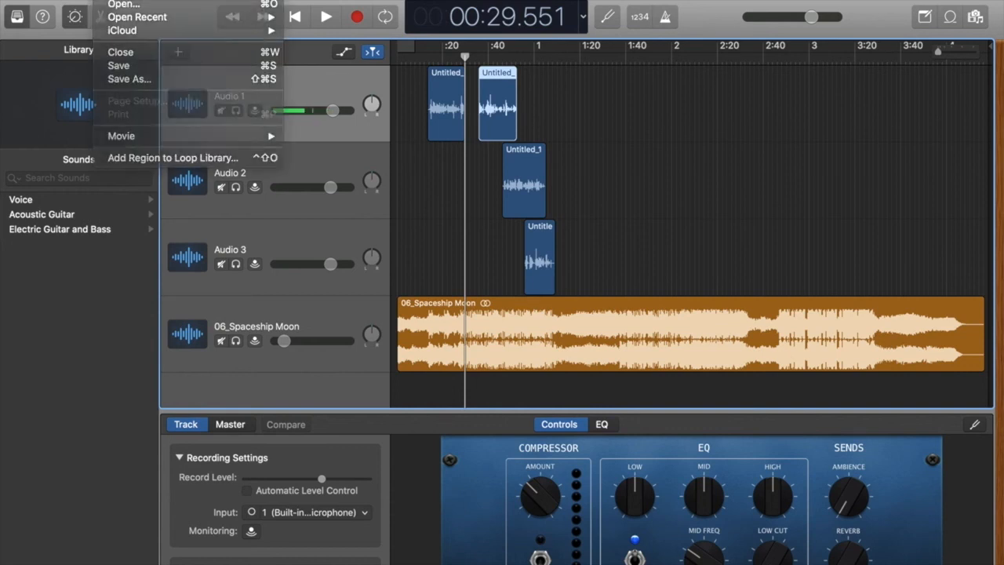
{"action": "left_click", "coordinate": [159, 68]}
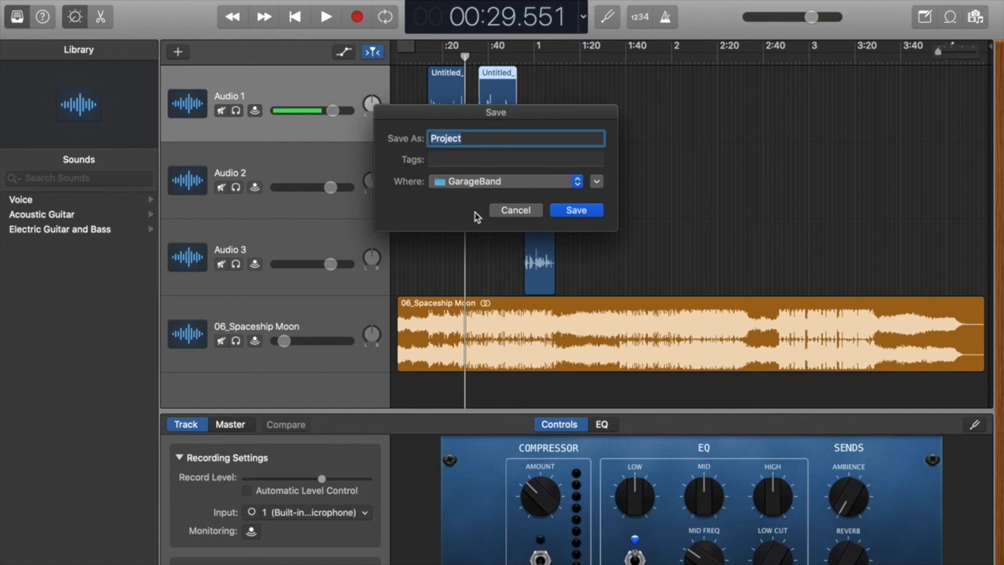
{"action": "left_click", "coordinate": [515, 210]}
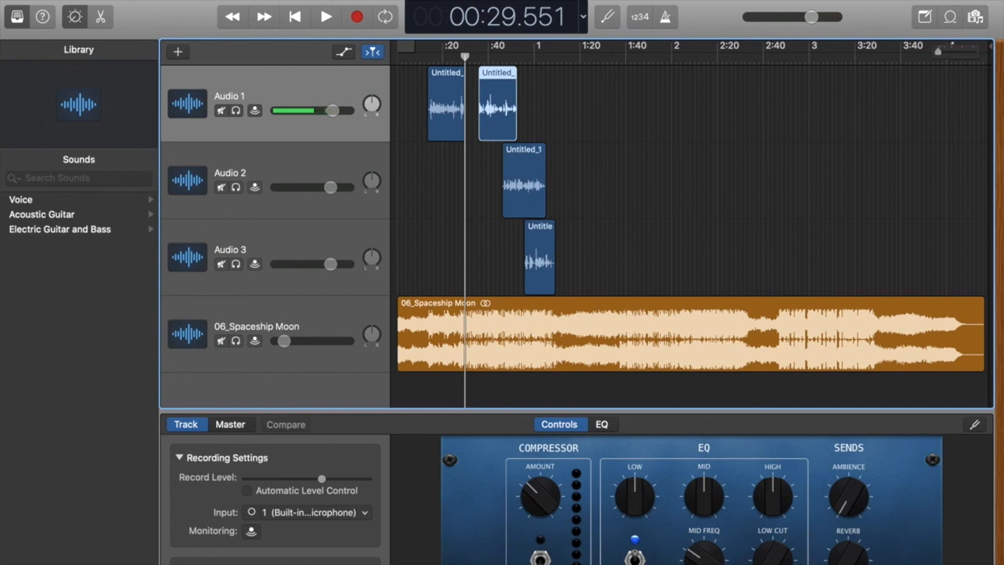
Examine the AAC, MP3, AIFF and WAVE options for exporting the song to disk, and close the dialog without exporting.
{"action": "left_click", "coordinate": [317, 0]}
{"action": "mouse_move", "coordinate": [283, 0]}
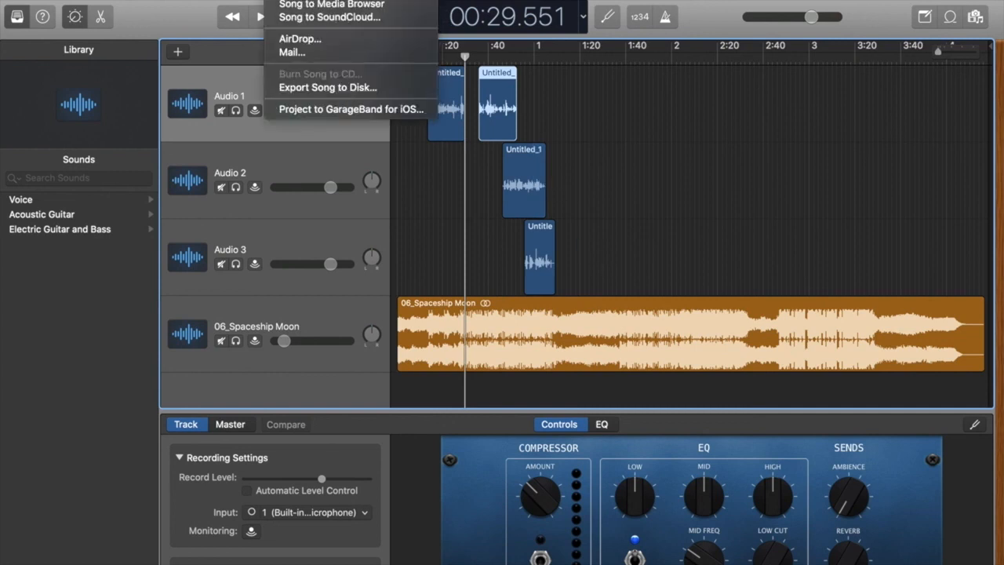
{"action": "left_click", "coordinate": [360, 87]}
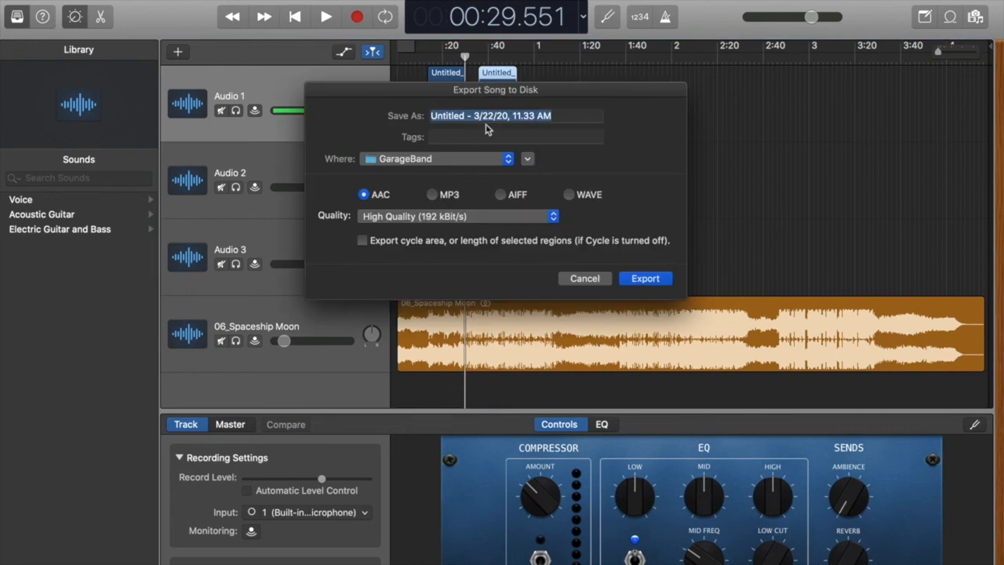
{"action": "left_click", "coordinate": [433, 196]}
{"action": "left_click", "coordinate": [501, 195]}
{"action": "left_click", "coordinate": [365, 195]}
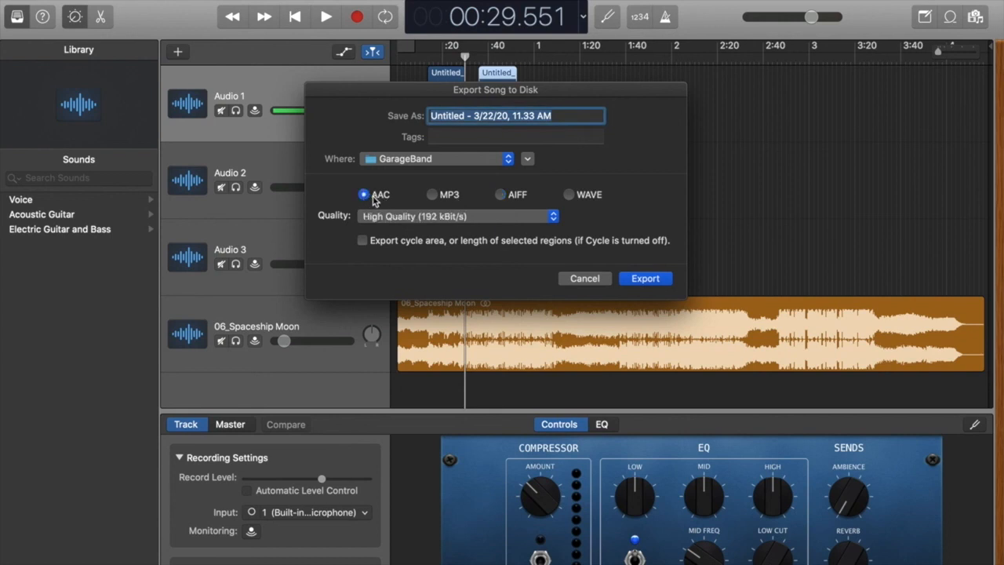
{"action": "left_click", "coordinate": [436, 199]}
{"action": "left_click", "coordinate": [501, 196]}
{"action": "left_click", "coordinate": [569, 195]}
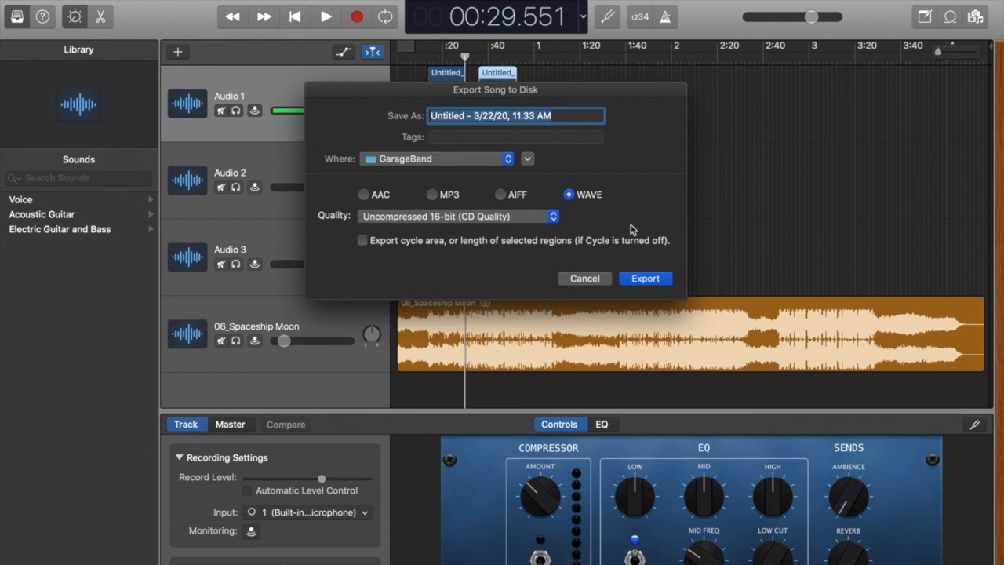
{"action": "left_click", "coordinate": [588, 280]}
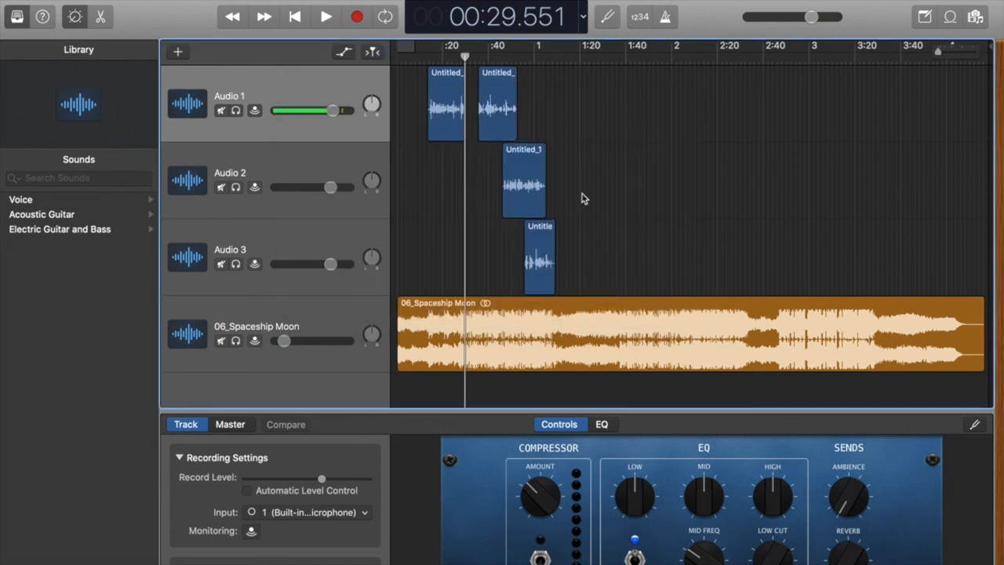